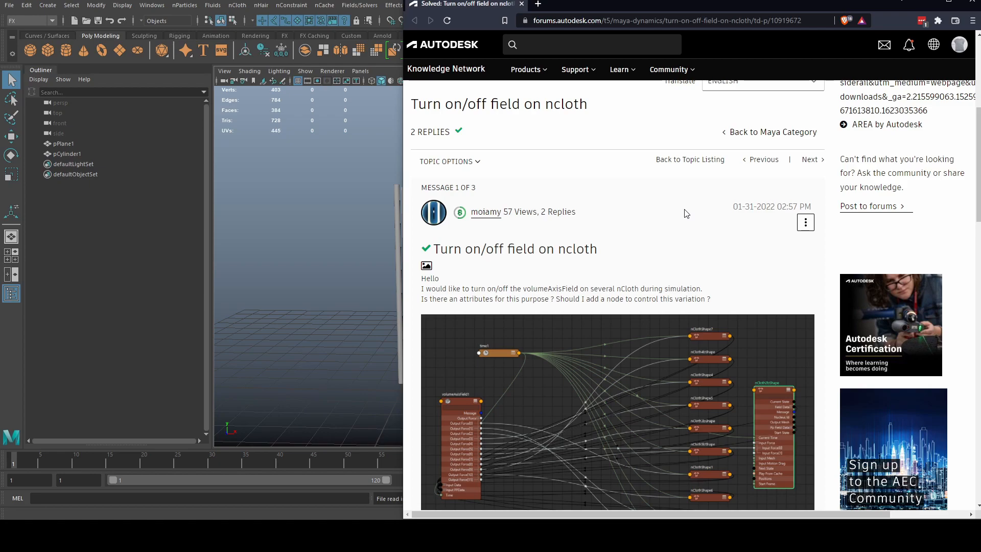
Read the forum question about turning a field on and off on nCloth, and switch back to Maya
scroll(686, 214, "down", 2)
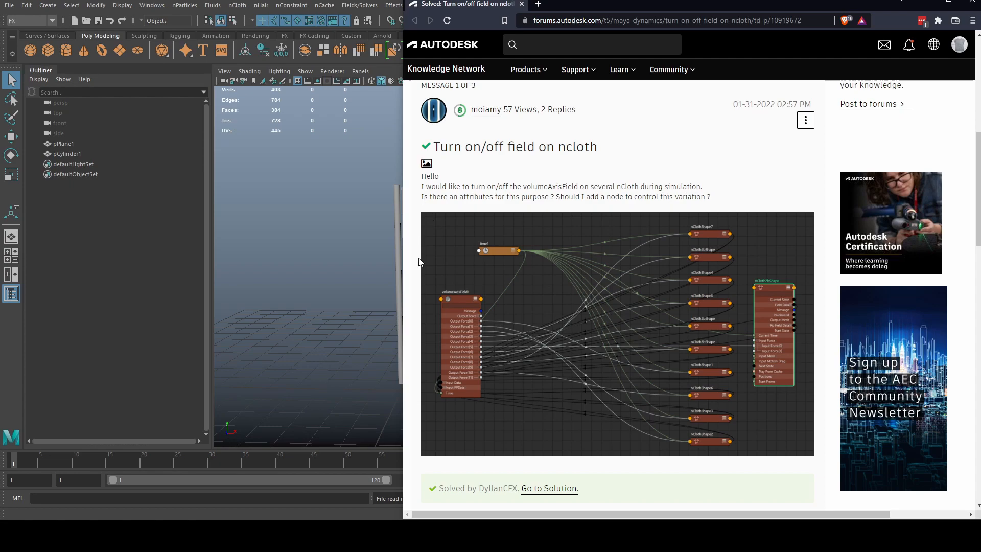
scroll(420, 262, "down", 1)
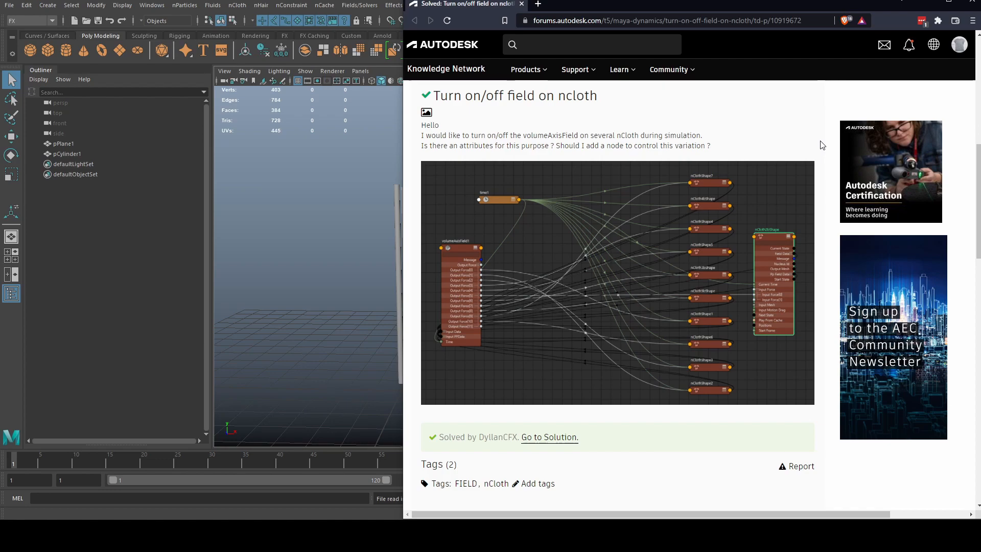
left_click(384, 3)
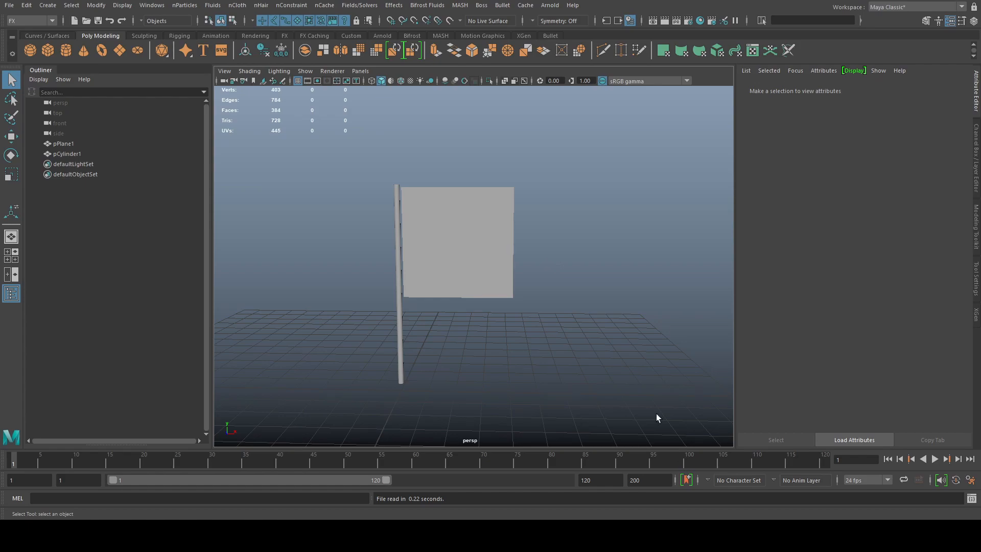
Turn the flag plane into an nCloth and make the pole cylinder its passive collider
left_click(506, 238)
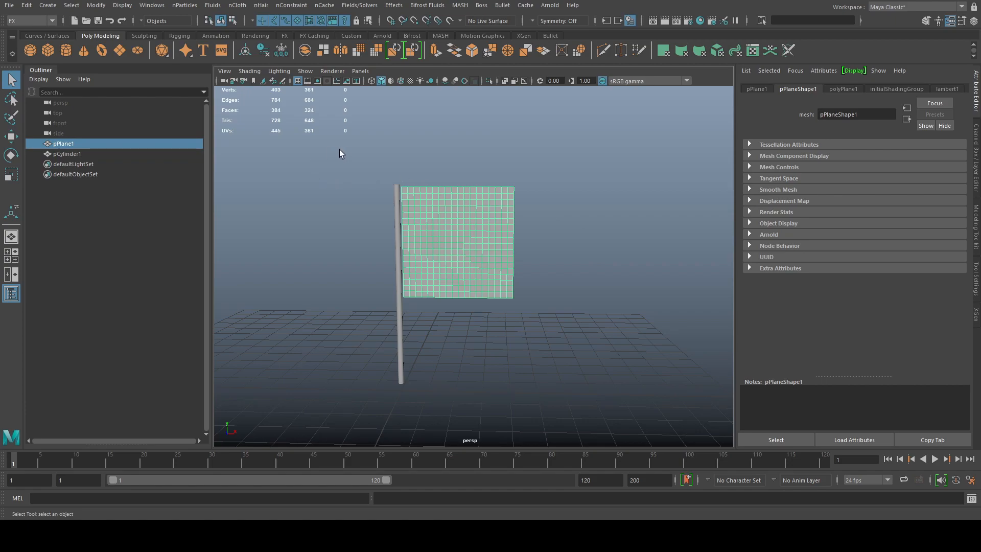
left_click(238, 6)
left_click(260, 40)
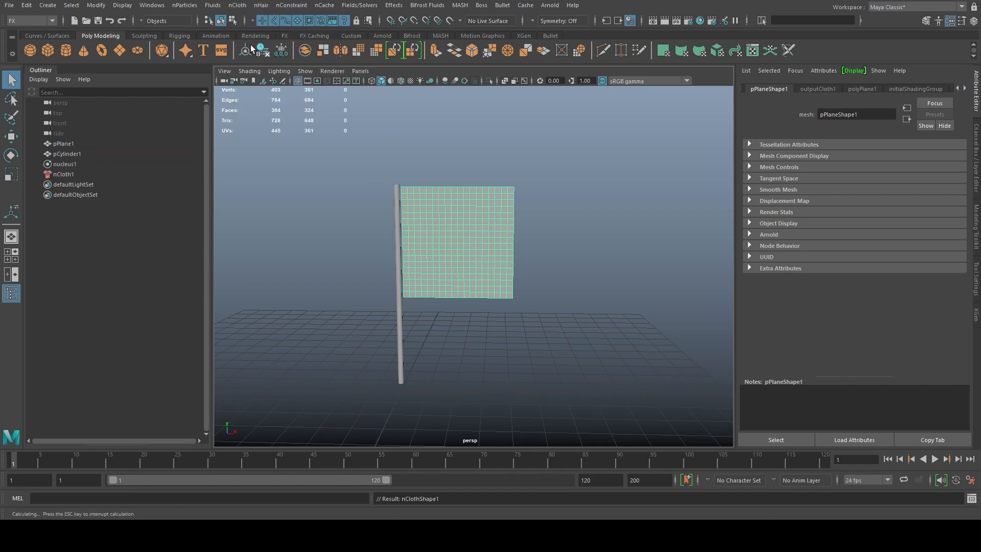
left_click(398, 291)
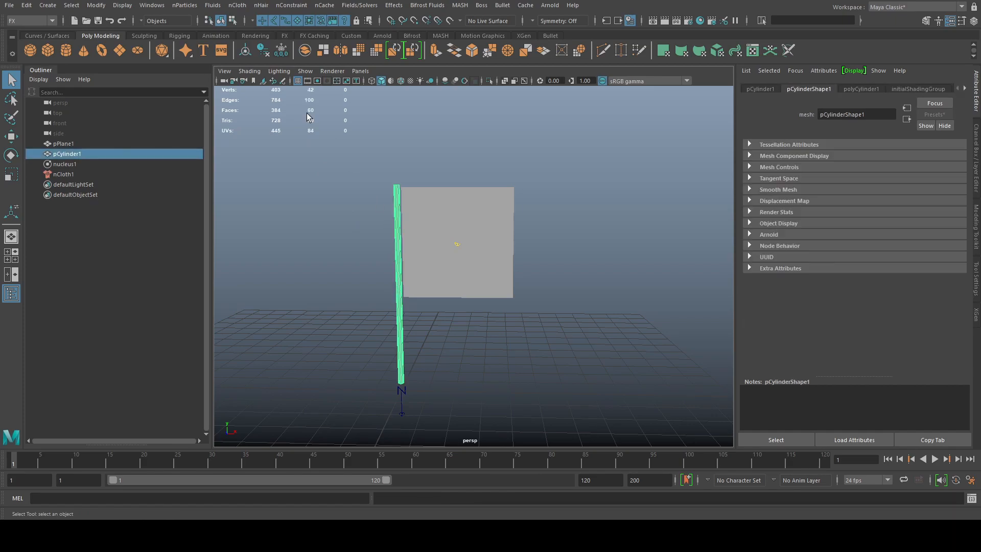
left_click(237, 7)
left_click(252, 31)
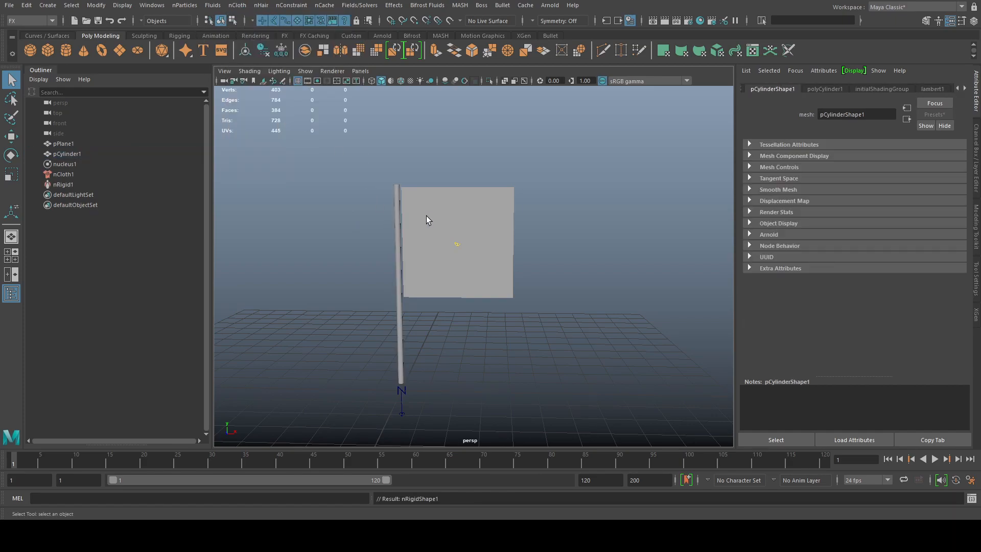
Attach the vertices at the flag's two pole-side corners to the cylinder with a Point to Surface nConstraint
left_click(427, 207)
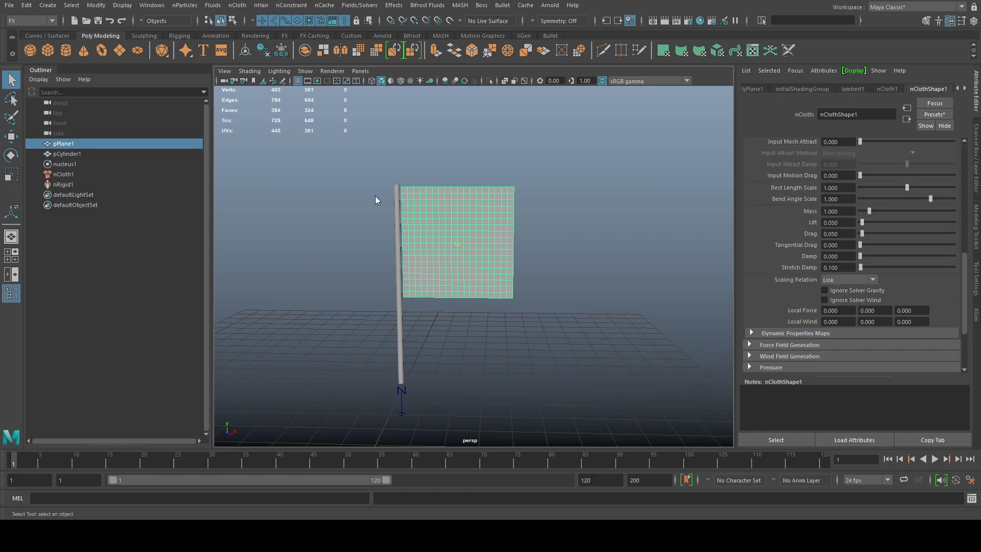
key("F9")
left_click_drag(391, 178, 409, 197)
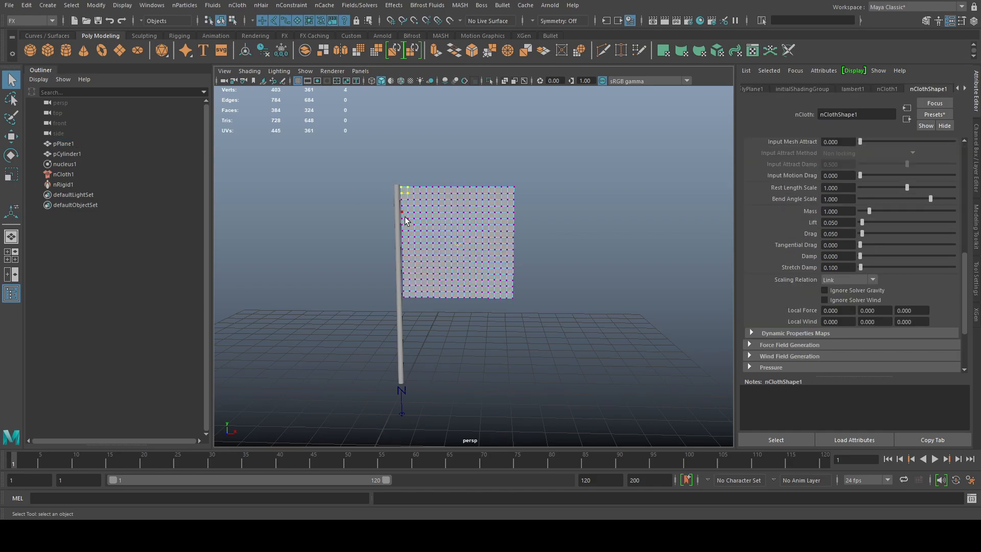
left_click_drag(393, 285, 411, 300, "shift")
left_click_drag(385, 175, 406, 197)
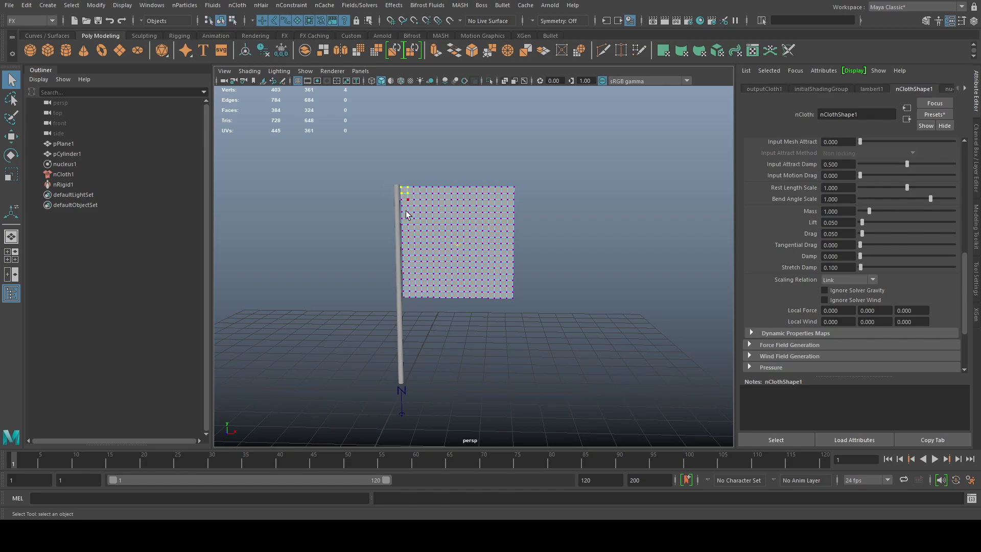
left_click_drag(397, 289, 407, 295, "shift")
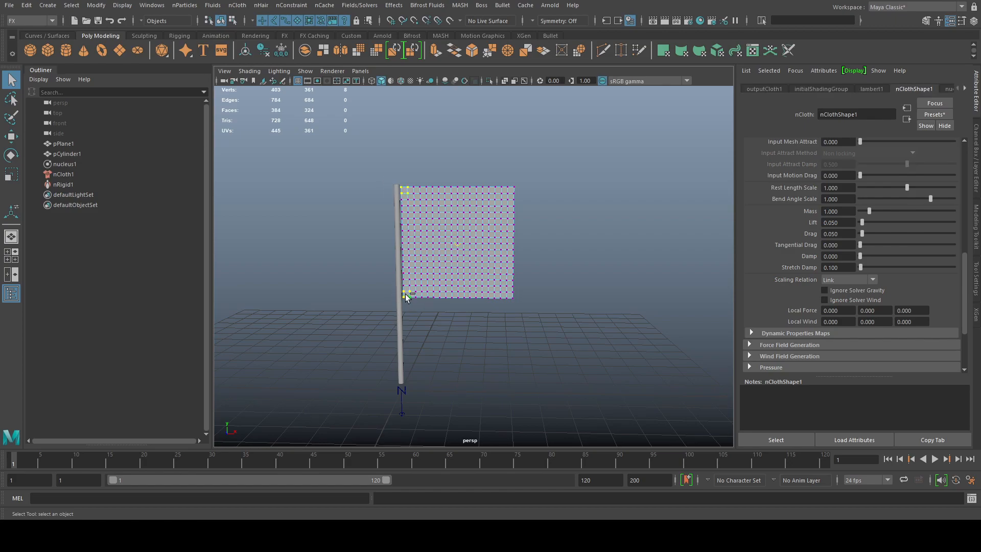
scroll(477, 291, "up", 5)
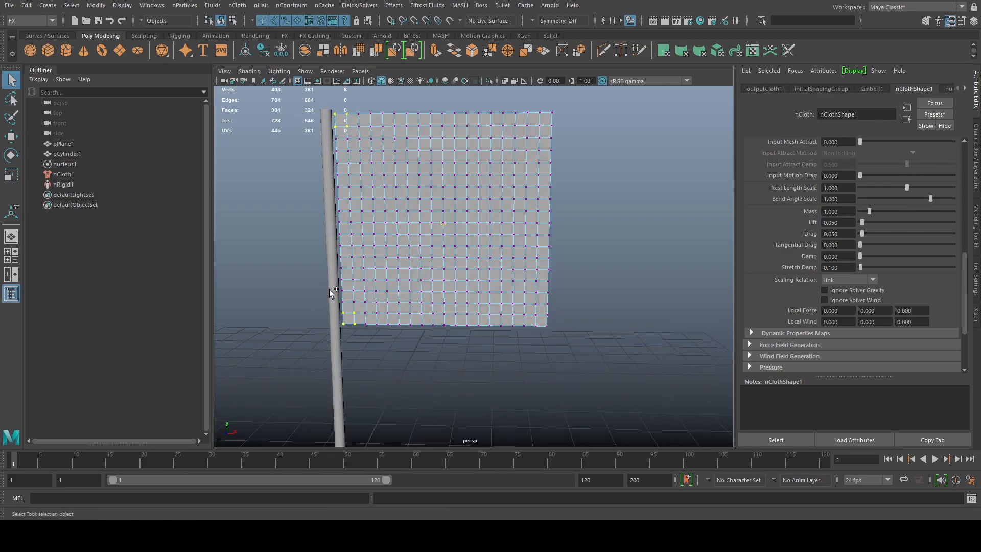
left_click(331, 292, "shift")
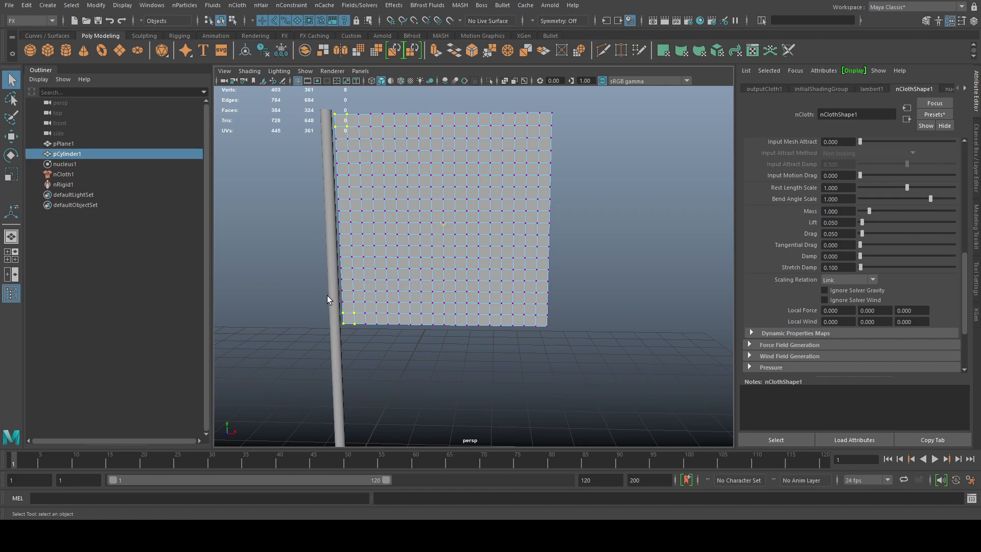
left_click(292, 5)
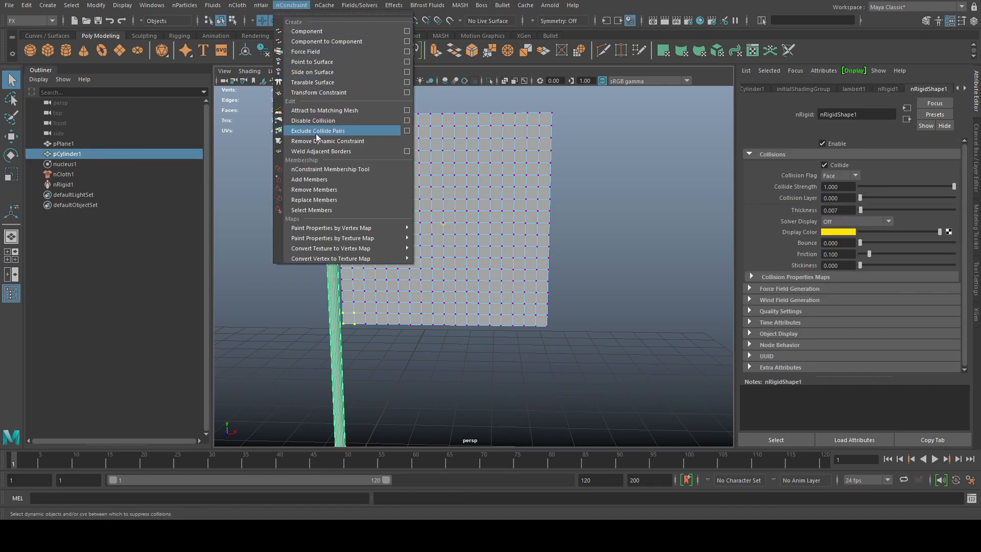
left_click(336, 62)
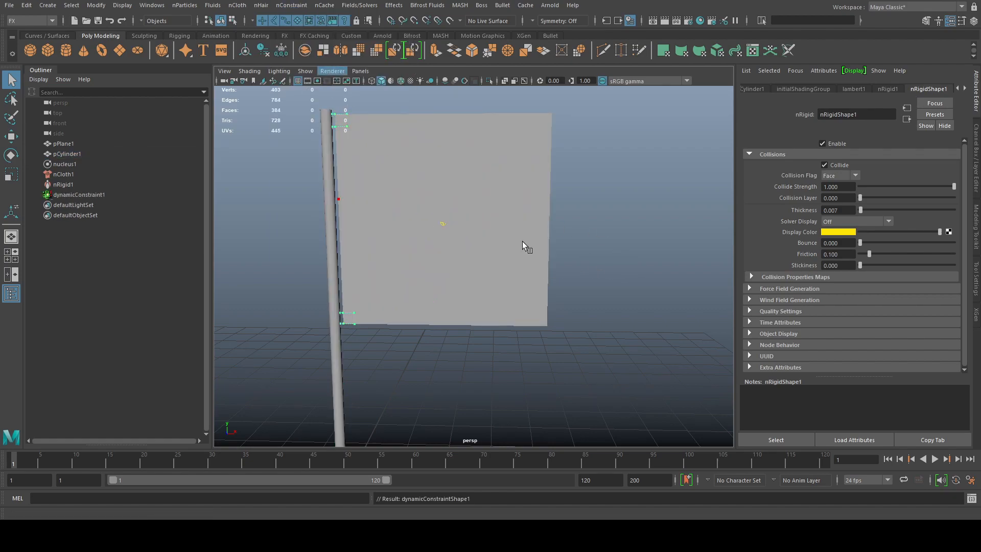
Switch to the Modeling menu set and apply a red vertex color to the flag plane
scroll(525, 246, "down", 4)
left_click(514, 210)
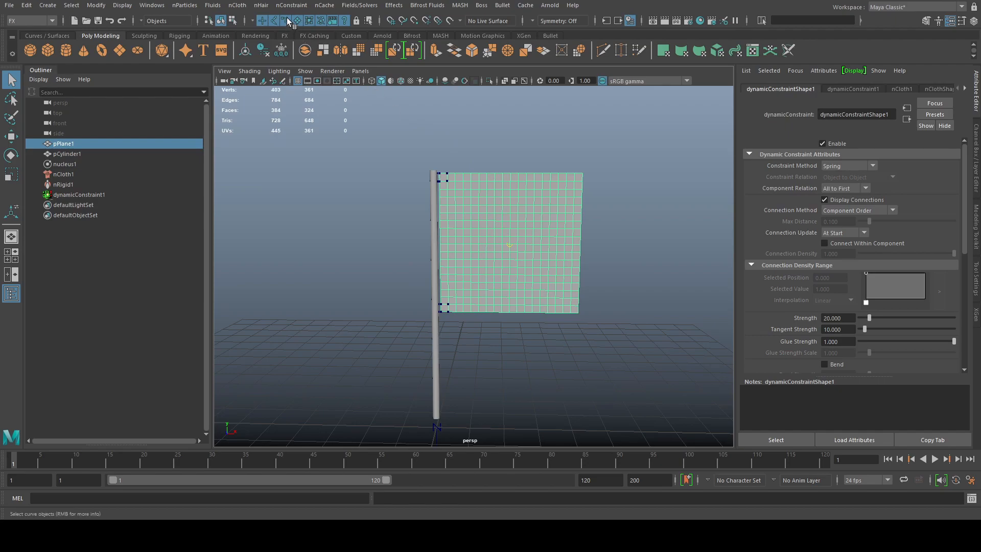
left_click(52, 20)
left_click(31, 33)
left_click(282, 5)
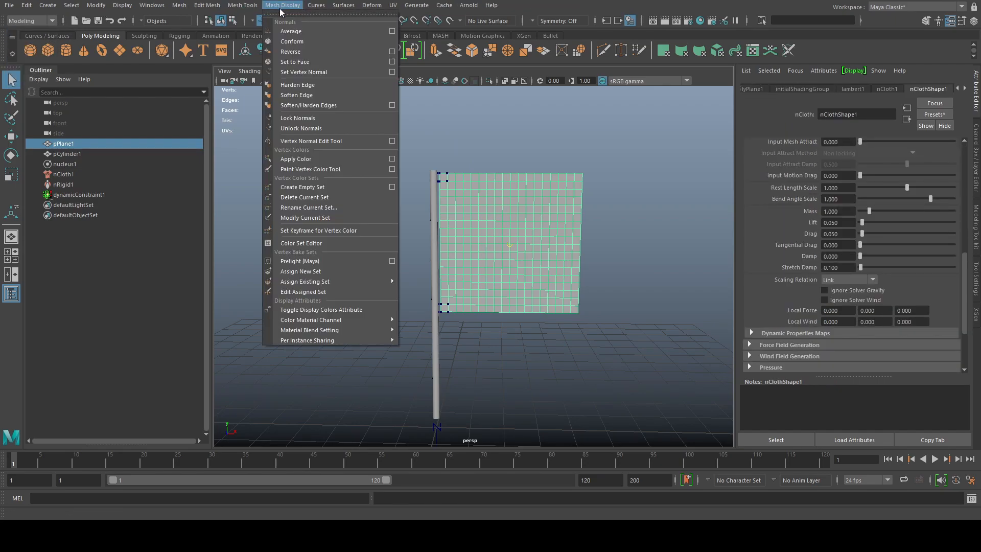
left_click(333, 158)
left_click(629, 243)
middle_click_drag(621, 305, 587, 260, "alt")
scroll(577, 281, "down", 2)
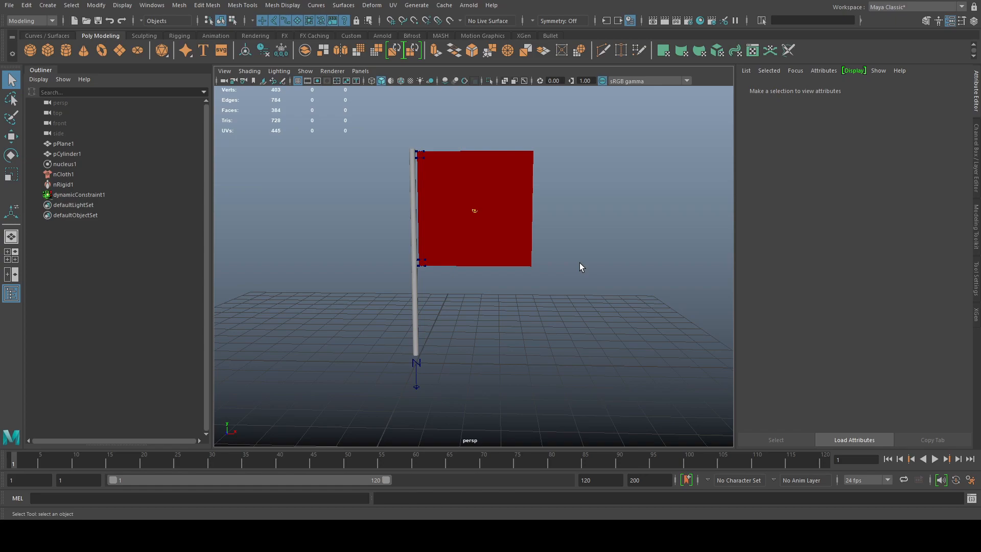
Examine the Lift, Drag and Tangential Drag attributes in the flag's nCloth dynamic properties
left_click(500, 226)
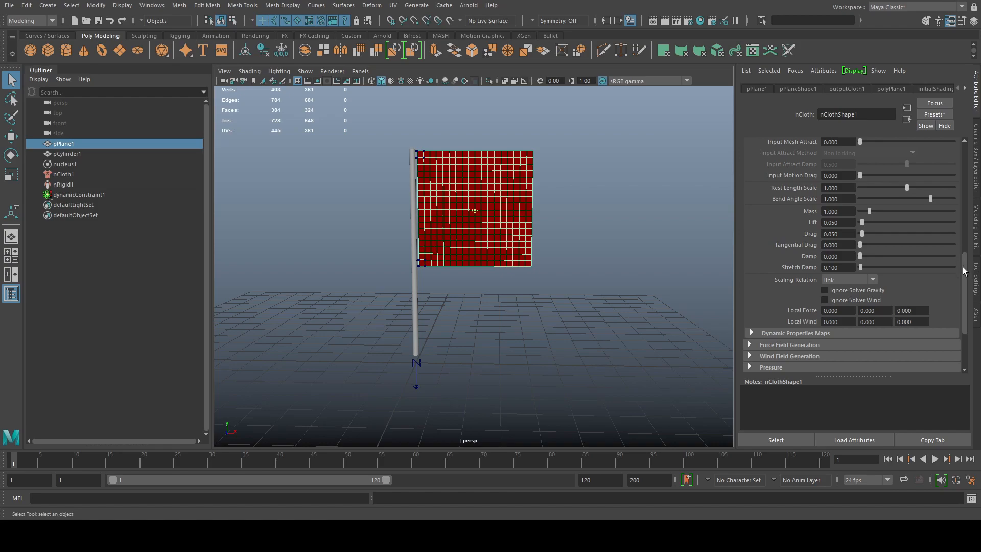
scroll(964, 255, "up", 3)
scroll(965, 255, "up", 2)
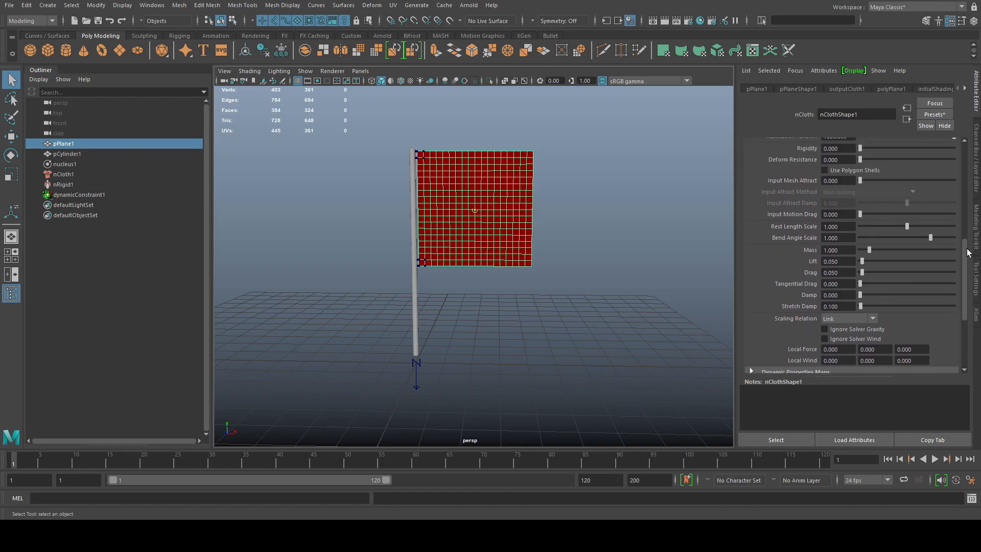
left_click(840, 262)
left_click(841, 274)
left_click(844, 285)
left_click(845, 262)
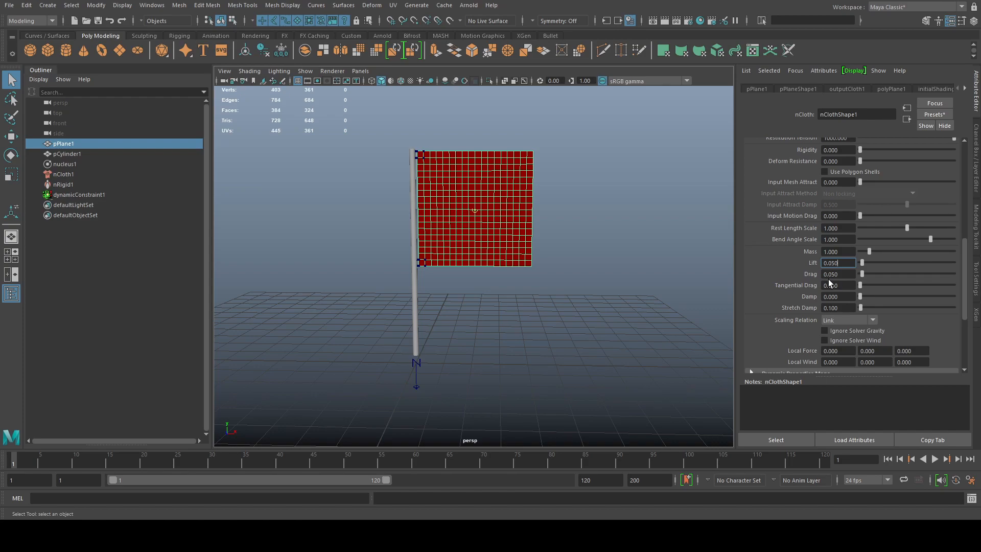
right_click_drag(569, 257, 571, 241, "alt")
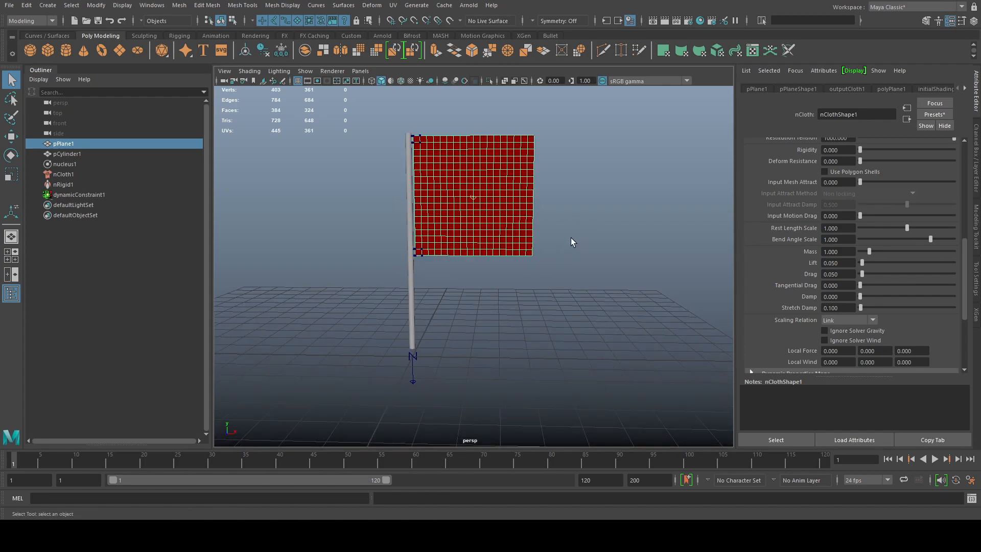
Display the nucleus1 gravity and wind attributes, play the flag simulation without wind, and return to the first frame
left_click(94, 164)
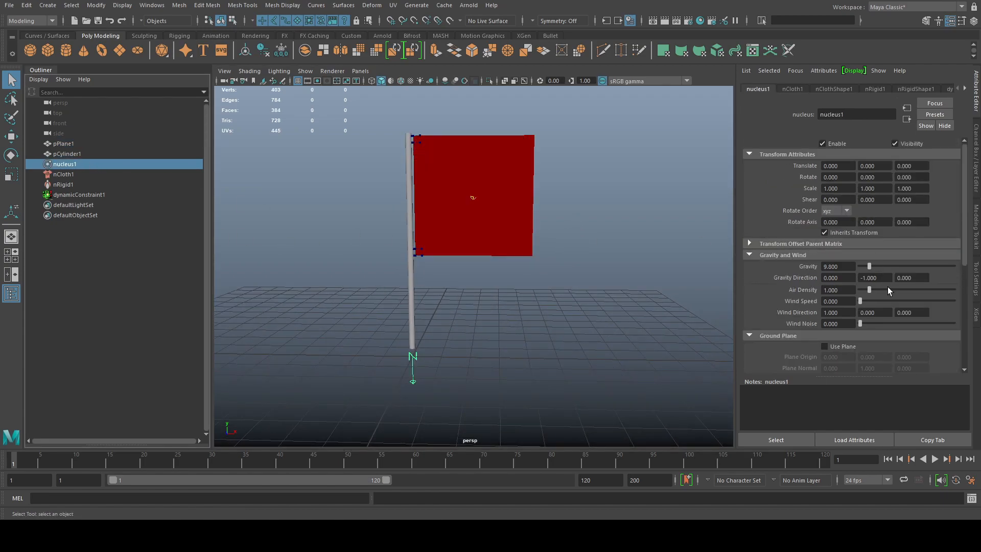
left_click(789, 336)
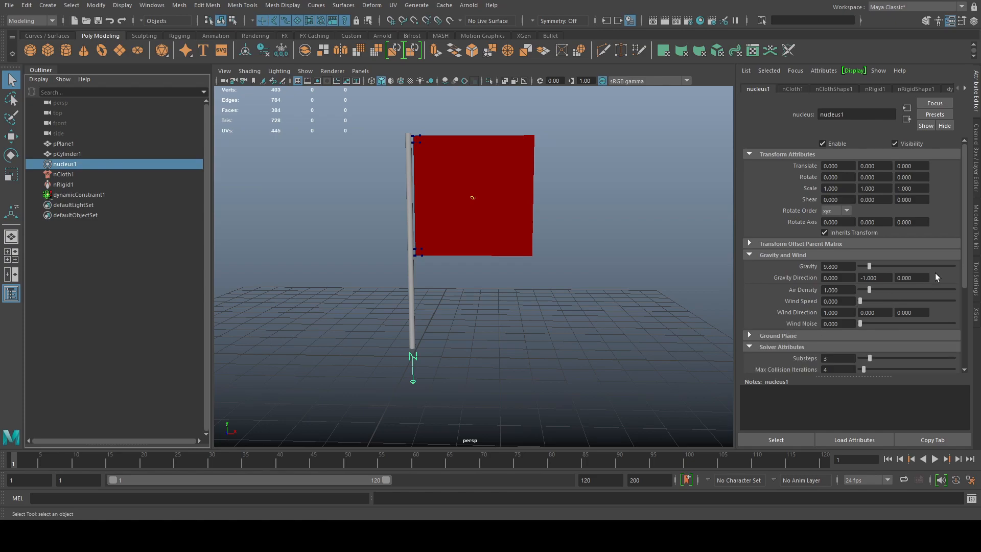
scroll(955, 261, "down", 2)
left_click(934, 459)
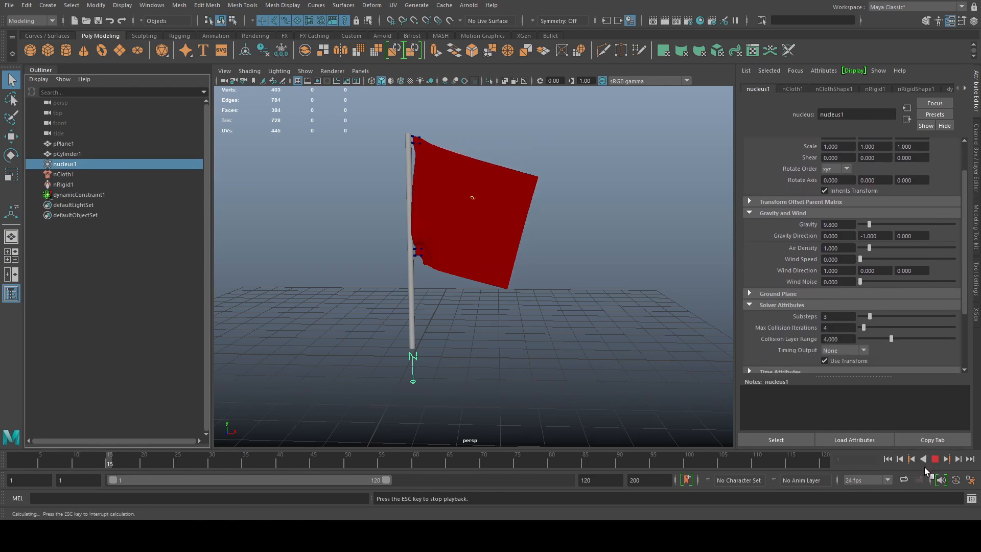
left_click(934, 458)
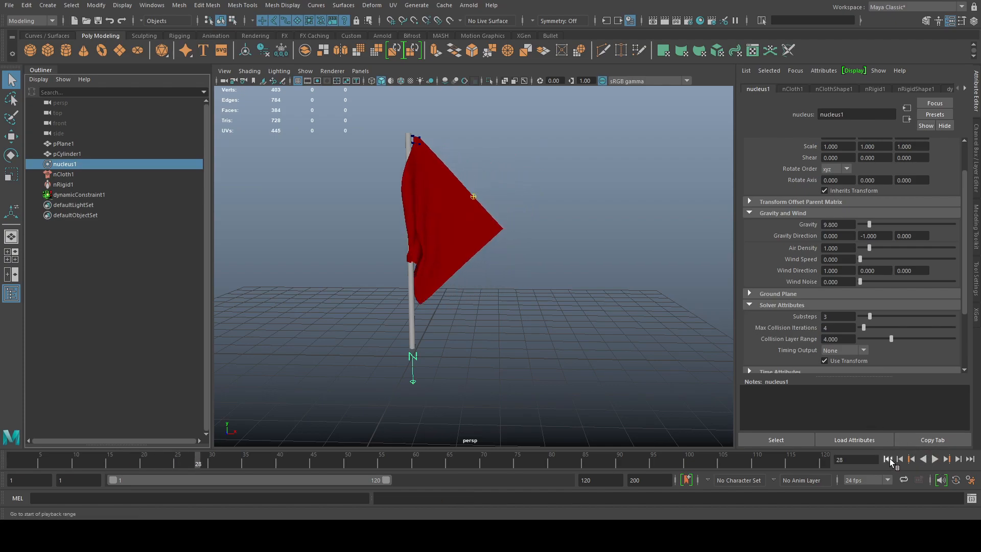
left_click(888, 458)
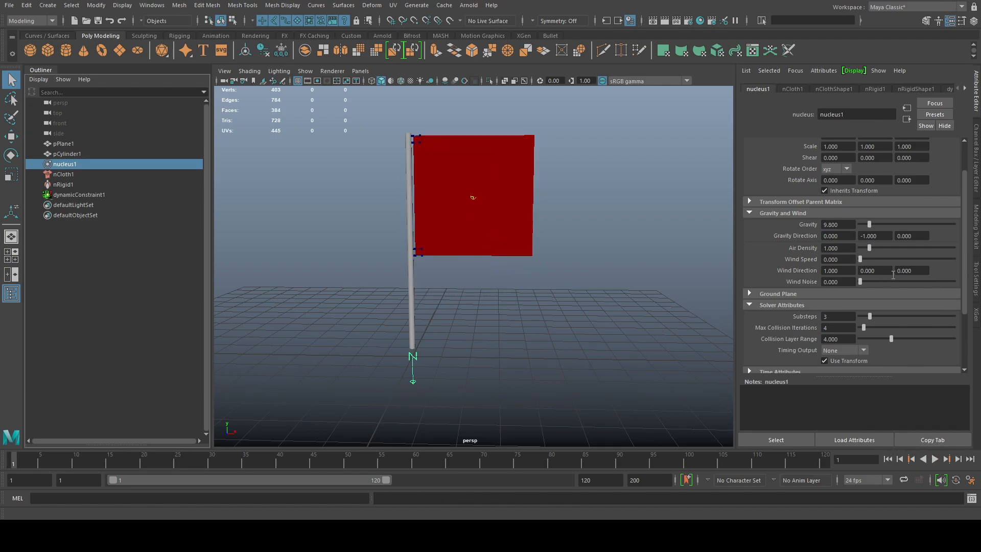
Set the nucleus Wind Speed to 50, play the flag simulation, and return to the first frame
left_click_drag(860, 259, 969, 261)
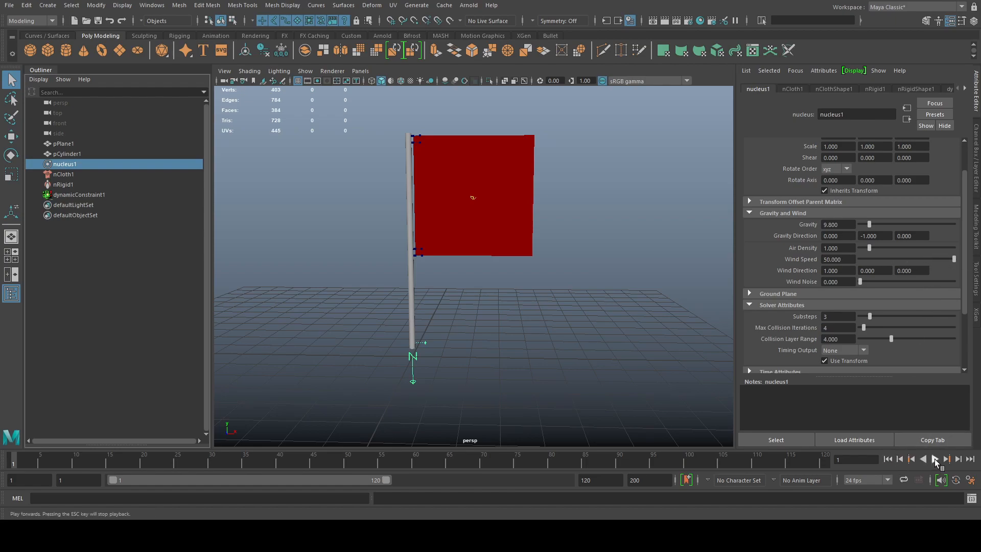
left_click(935, 459)
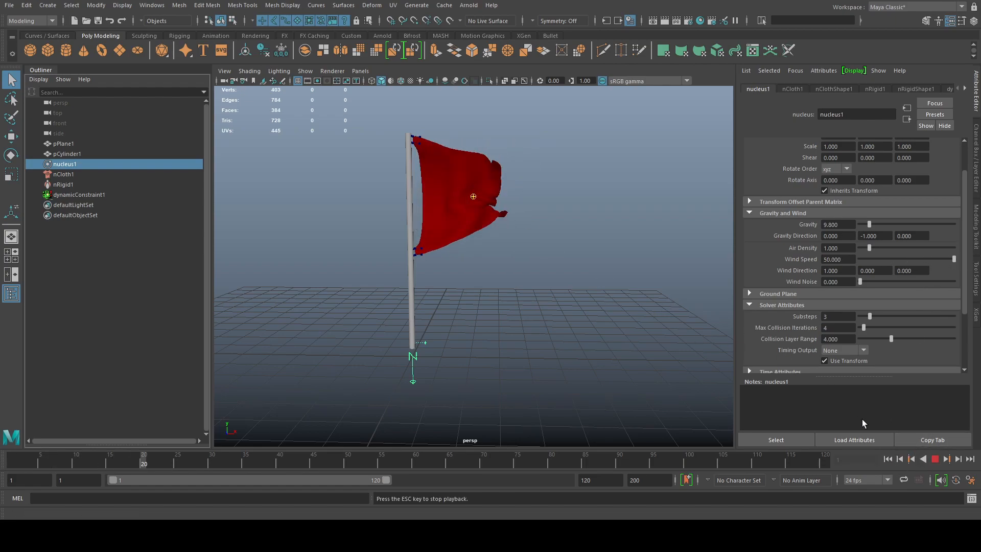
key("Escape")
left_click(887, 459)
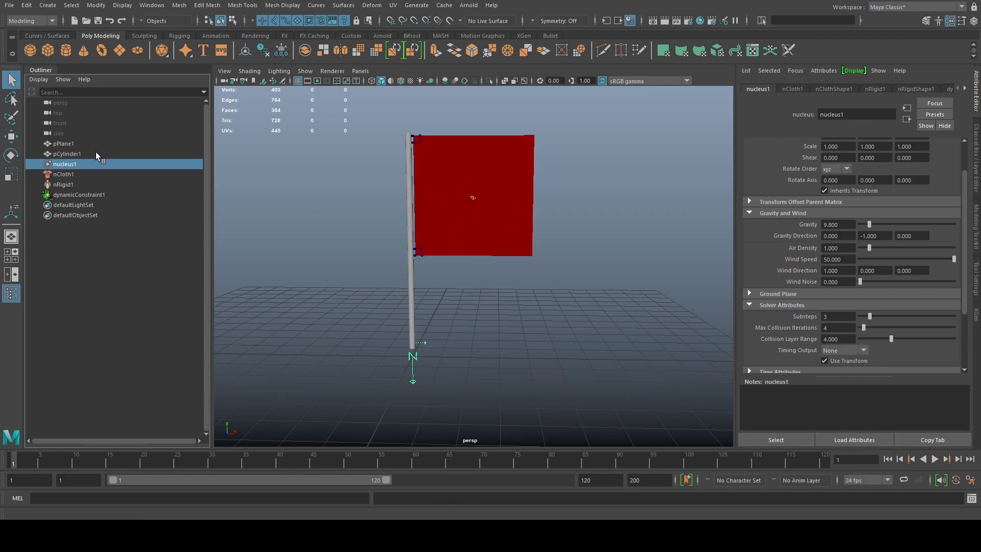
Set the flag's nCloth Lift and Drag to 0, play the simulation, and return to the first frame
left_click(444, 166)
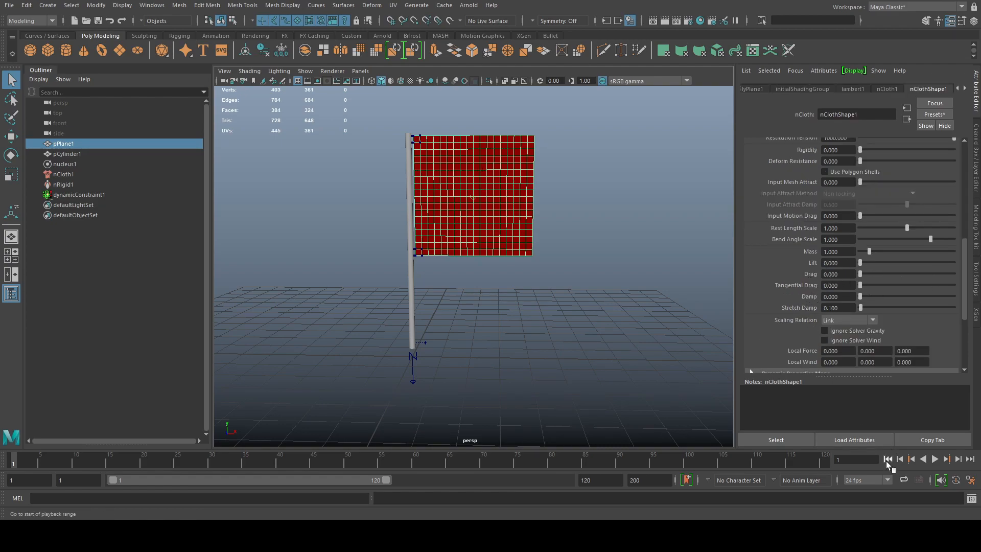
left_click(934, 459)
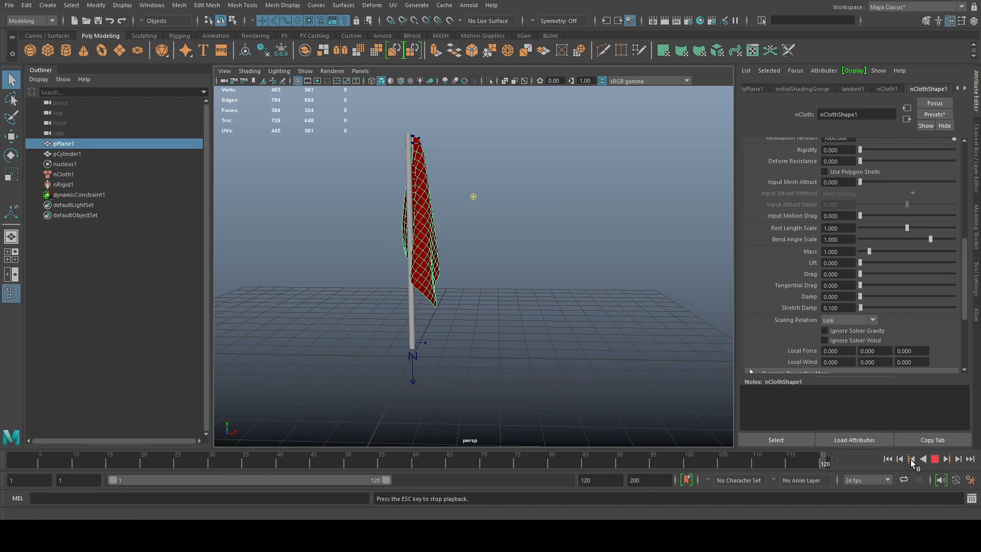
left_click(934, 459)
left_click(887, 459)
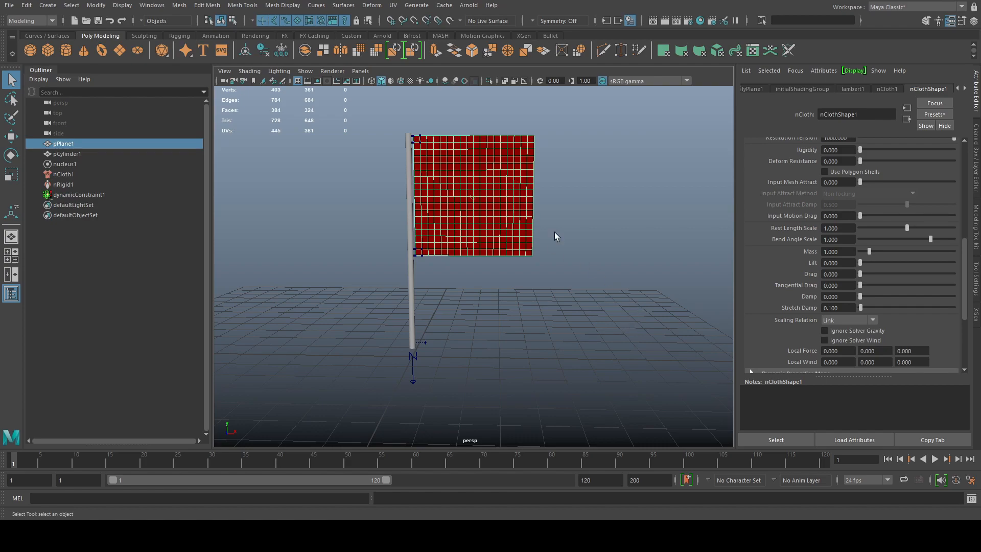
Set the Wind Speed of nucleus1 to 0
left_click(94, 166)
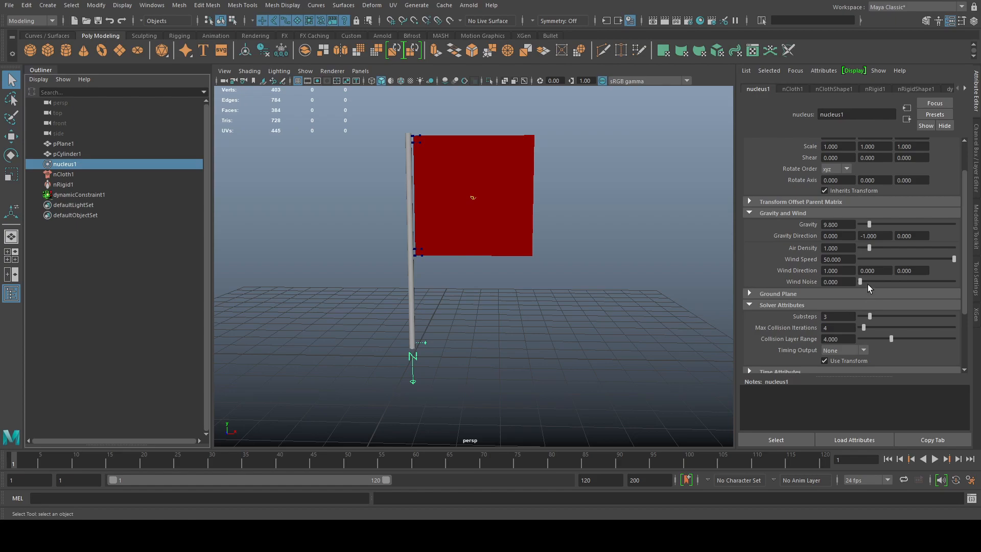
left_click(857, 259)
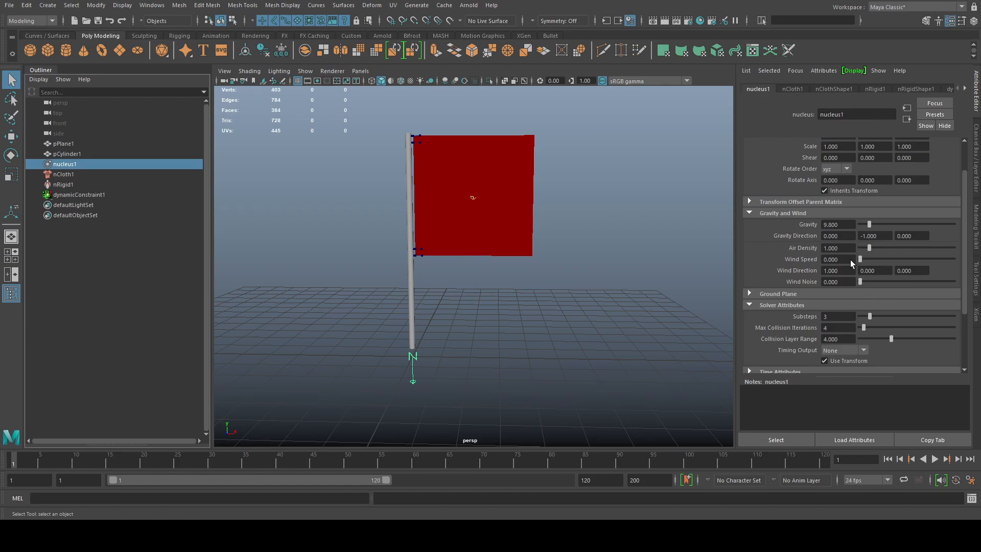
Add a Volume Axis field that acts on the flag mesh pPlane1, using the FX toolset
left_click(516, 193)
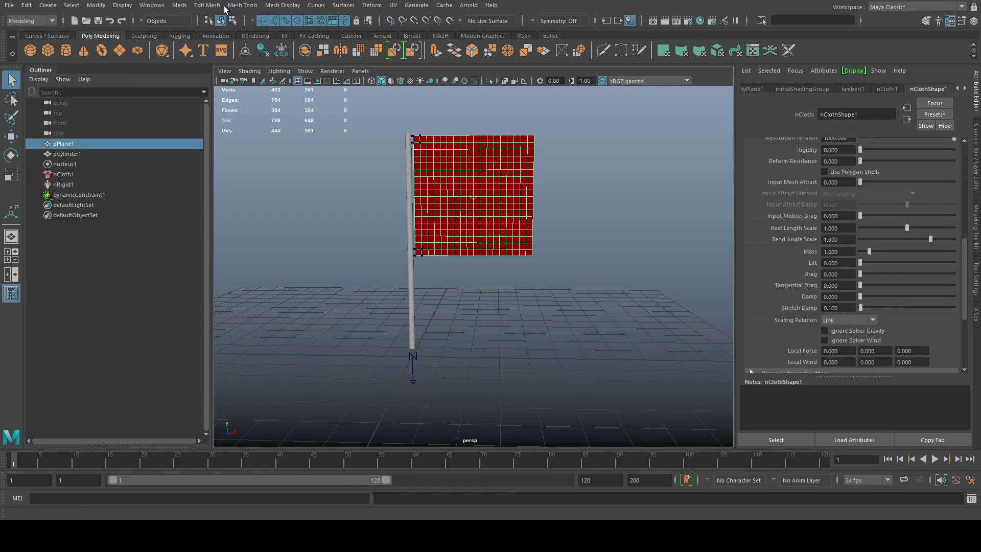
left_click(50, 21)
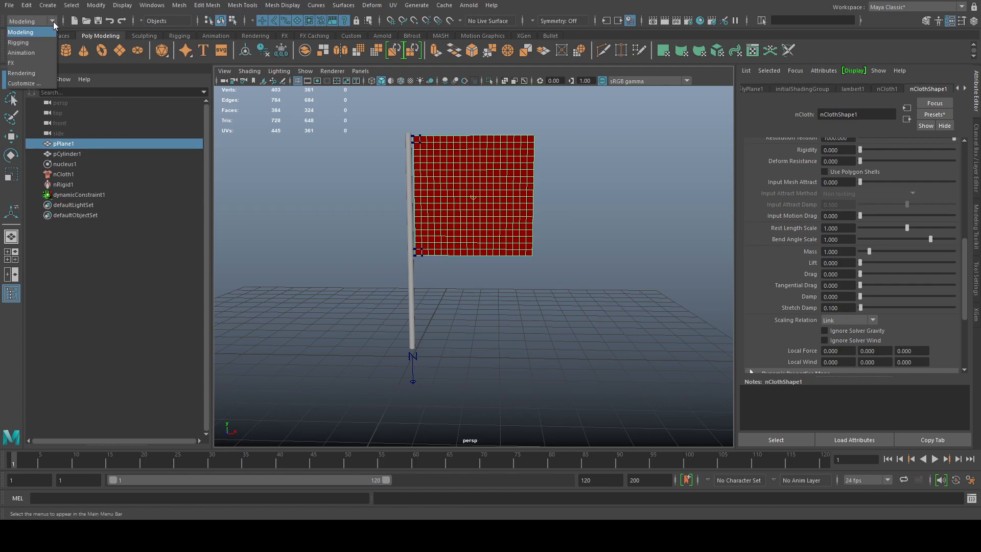
left_click(30, 62)
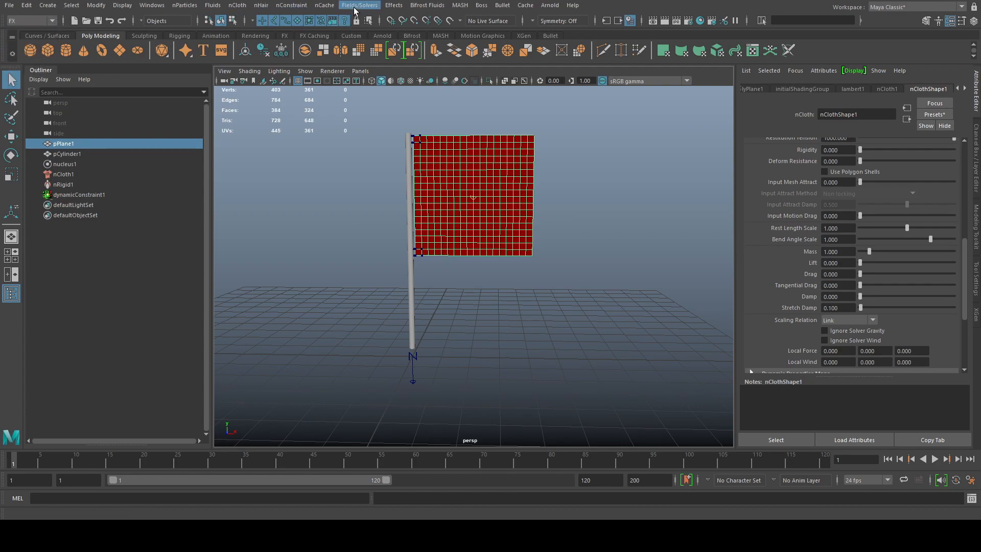
left_click(357, 6)
left_click(406, 121)
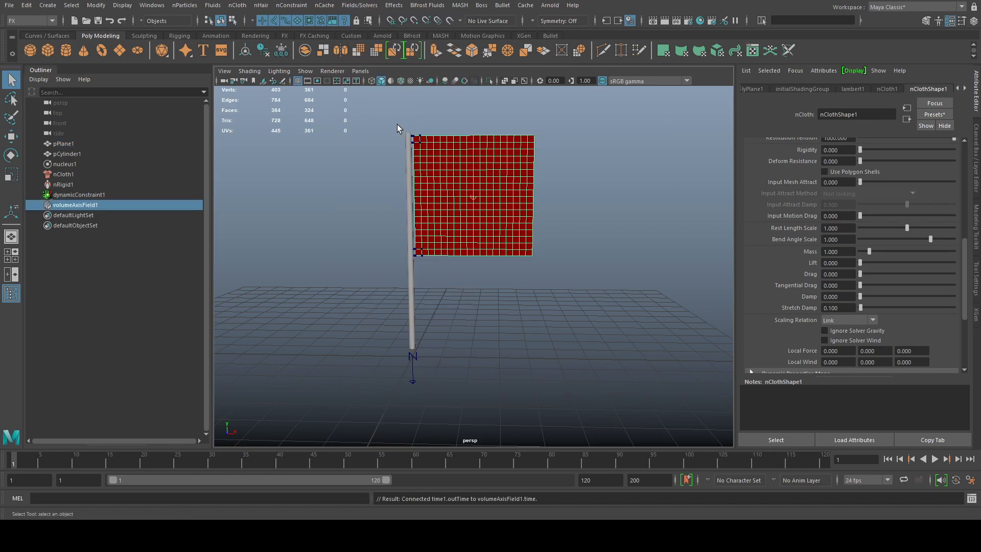
Move the volume axis field up onto the flag's centre and scale it uniformly to about 2.56 so it encloses the flag
key("w")
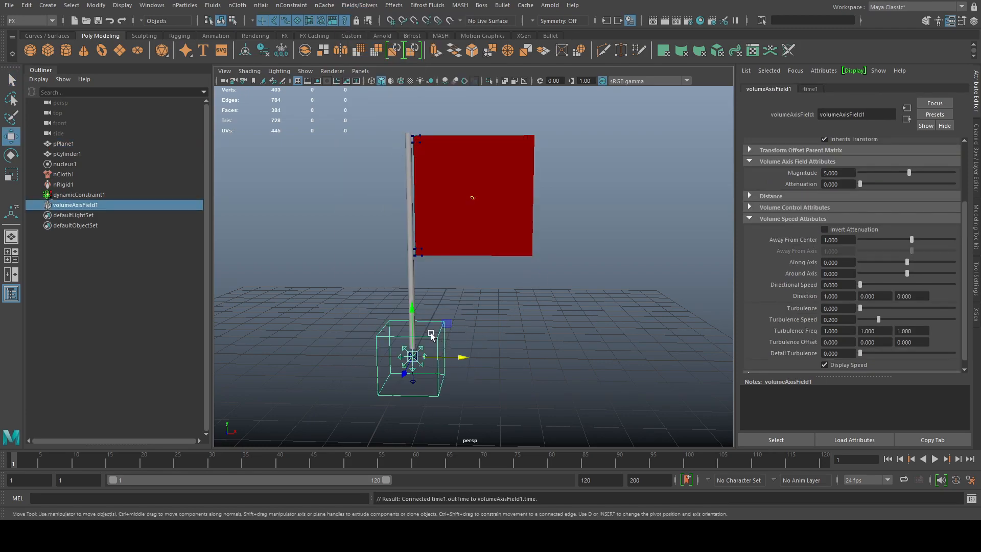
left_click_drag(412, 320, 411, 154)
left_click_drag(455, 185, 505, 187)
key("r")
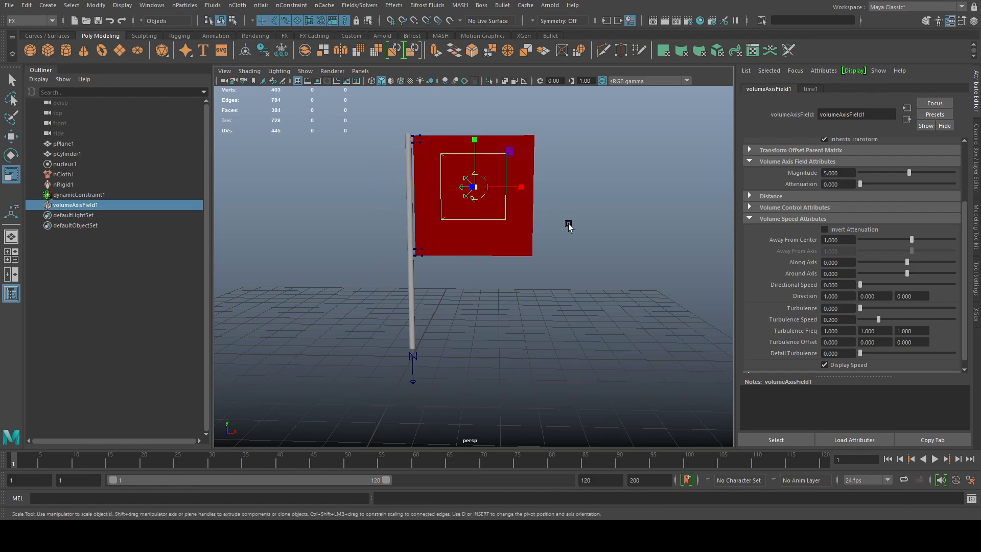
left_click_drag(580, 232, 772, 190, "alt")
left_click_drag(589, 302, 567, 270, "alt")
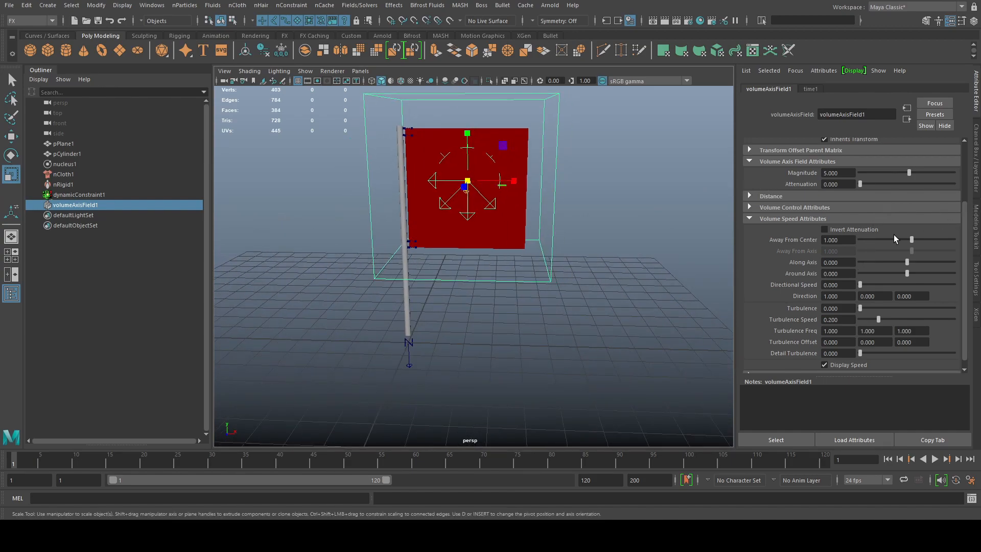
Set the volume axis field's Away From Center speed to 0
double_click(850, 240)
type("0")
key("Return")
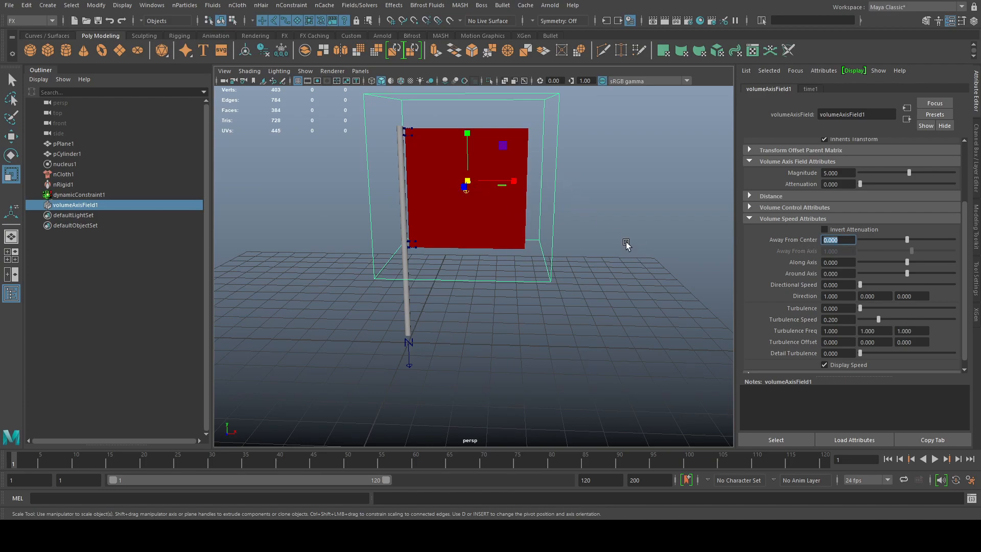
type("e")
key("Return")
Rotate the volume axis field about -80 degrees around Z and set its Along Axis speed to 10
key("e")
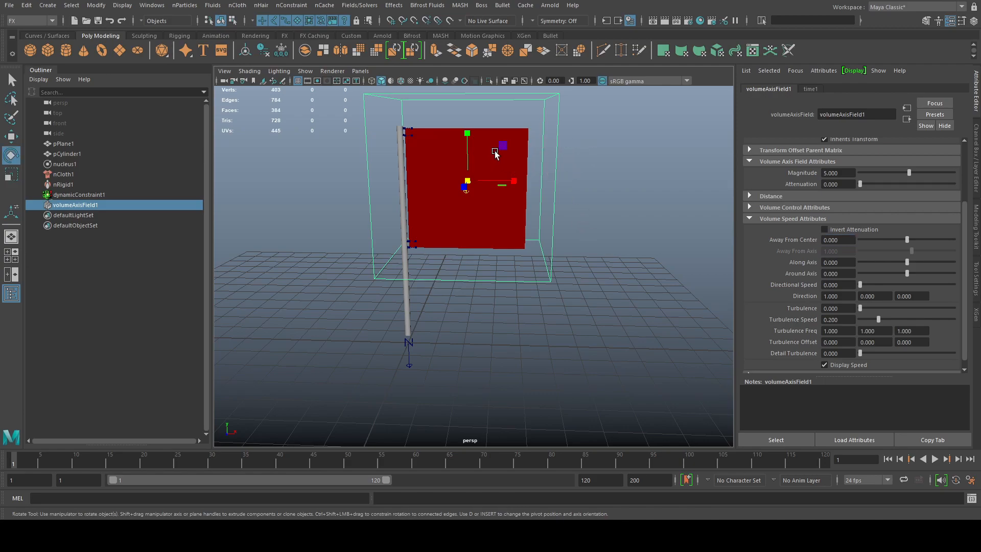
left_click_drag(504, 153, 615, 232)
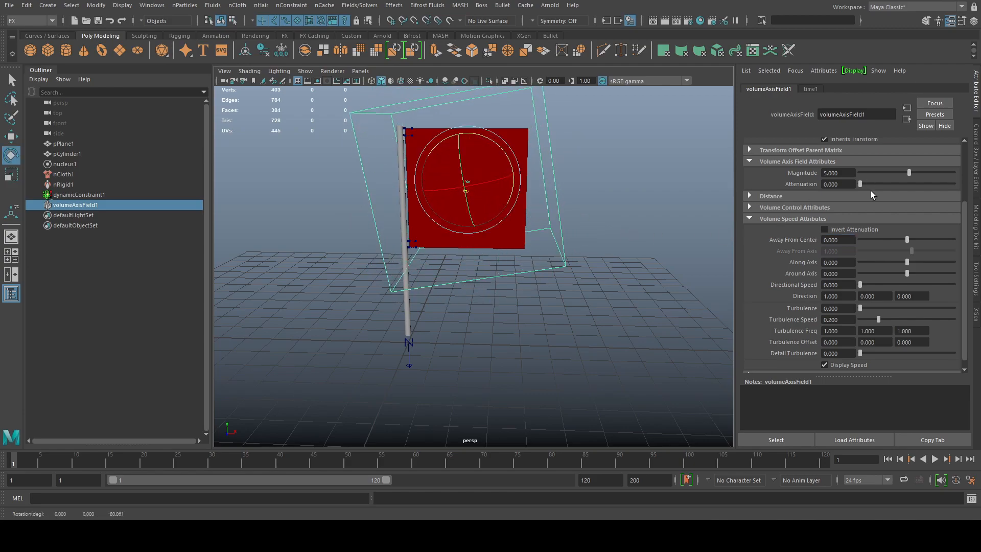
left_click_drag(907, 261, 940, 261)
Lower the volume axis field slightly so it is centred on the flag, at about 5.5 in Translate Y
mouse_move(637, 253)
left_mouse_down("alt")
mouse_move(486, 269)
mouse_move(540, 269)
mouse_move(643, 241)
mouse_move(626, 240)
left_mouse_up("alt")
key("q")
left_click_drag(586, 268, 558, 284, "alt")
key("r")
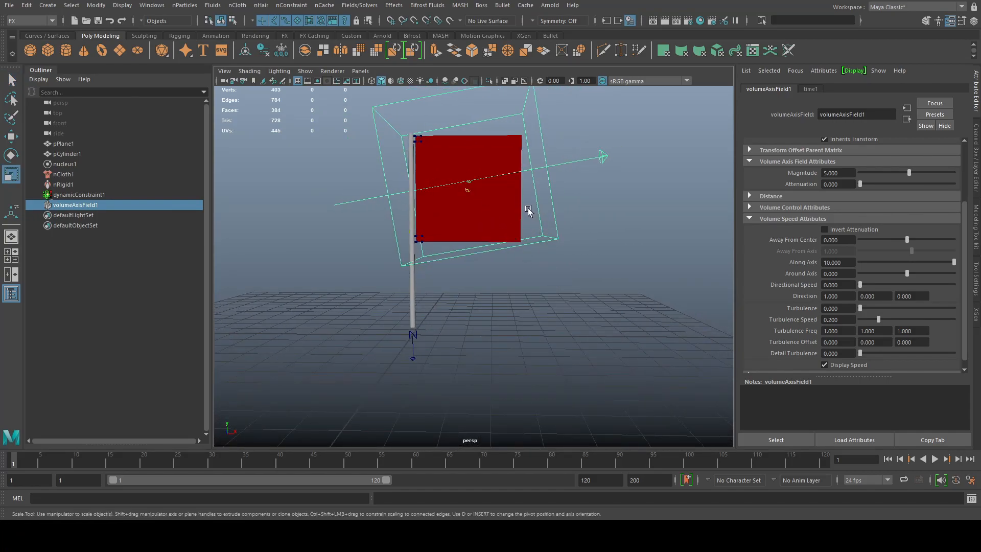
key("w")
middle_click_drag(544, 258, 561, 271, "alt")
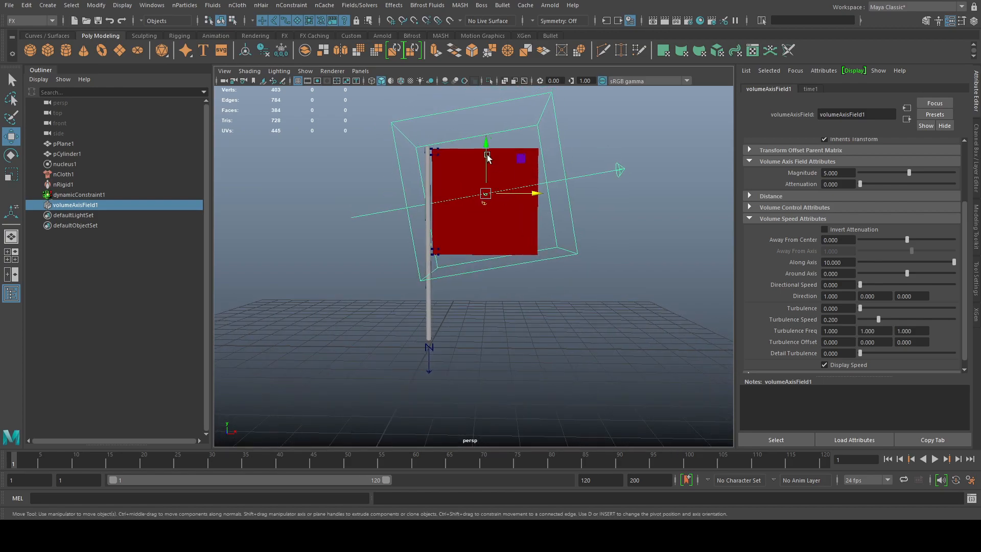
left_click_drag(486, 143, 486, 151)
left_click_drag(555, 282, 549, 287, "alt")
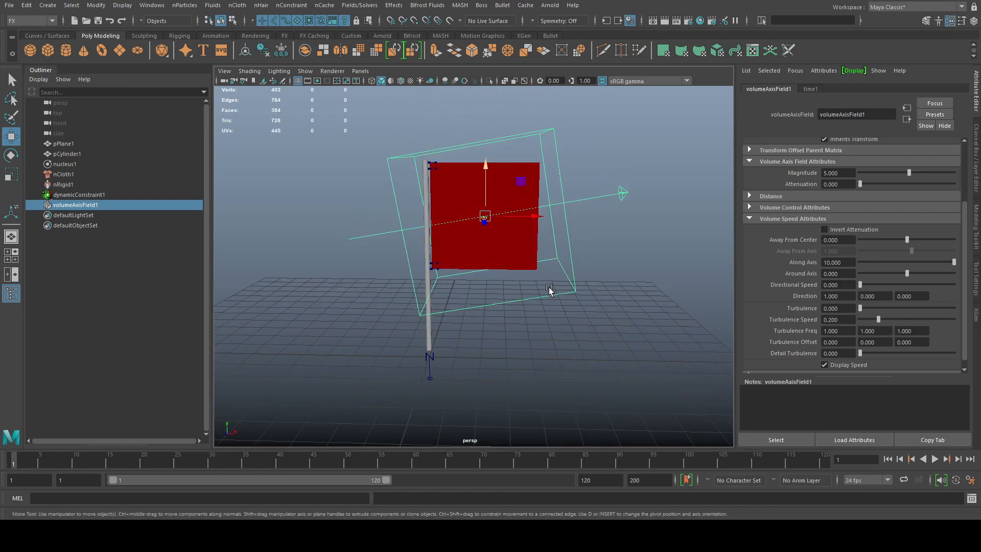
key("q")
Check the flag's nCloth attributes, and set the volume axis field's Turbulence to about 1.37 with Turbulence Speed 1
left_click(513, 243)
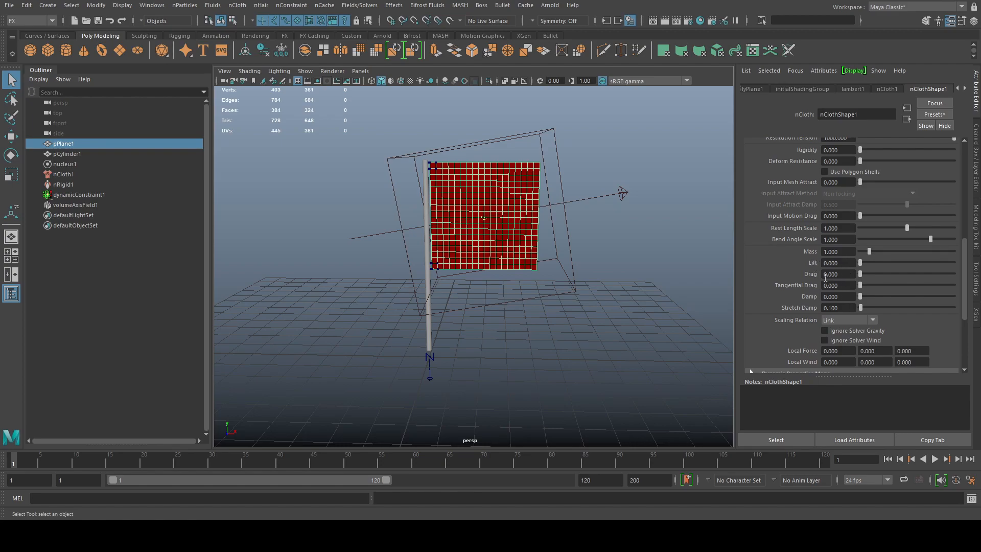
left_click(574, 235)
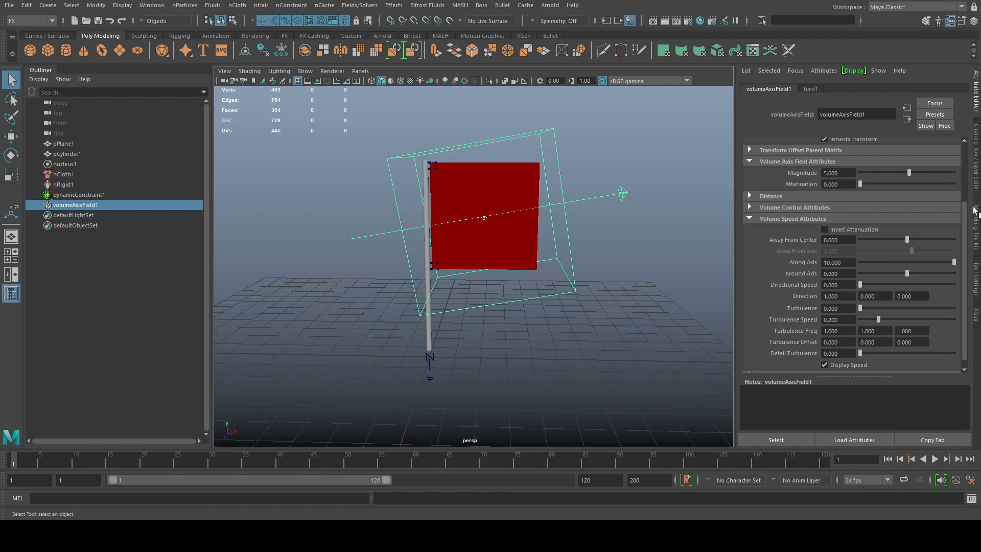
left_click_drag(963, 230, 963, 245)
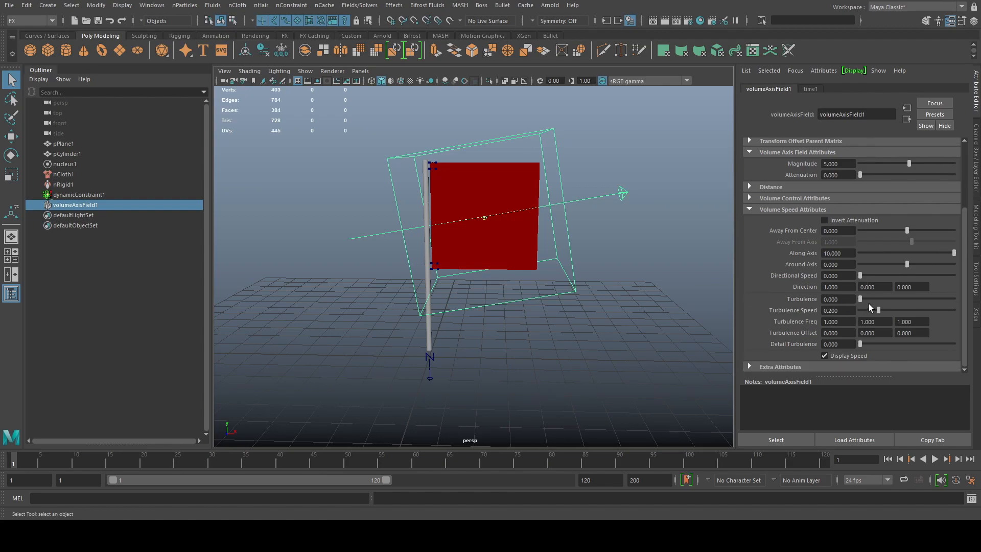
left_click_drag(860, 299, 971, 312)
Set all three Turbulence Freq values of the volume axis field to 15
left_click(849, 320)
left_click_drag(837, 323, 808, 323)
type("15")
key("Tab")
type("15")
key("Tab")
type("15")
key("Return")
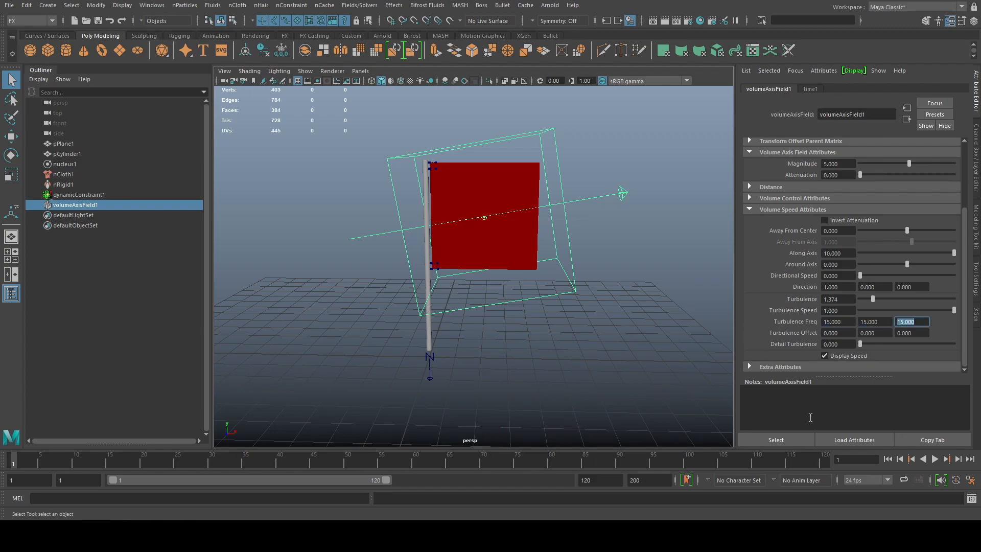
Play the flag simulation with the turbulent volume axis field and stop it
left_click(934, 459)
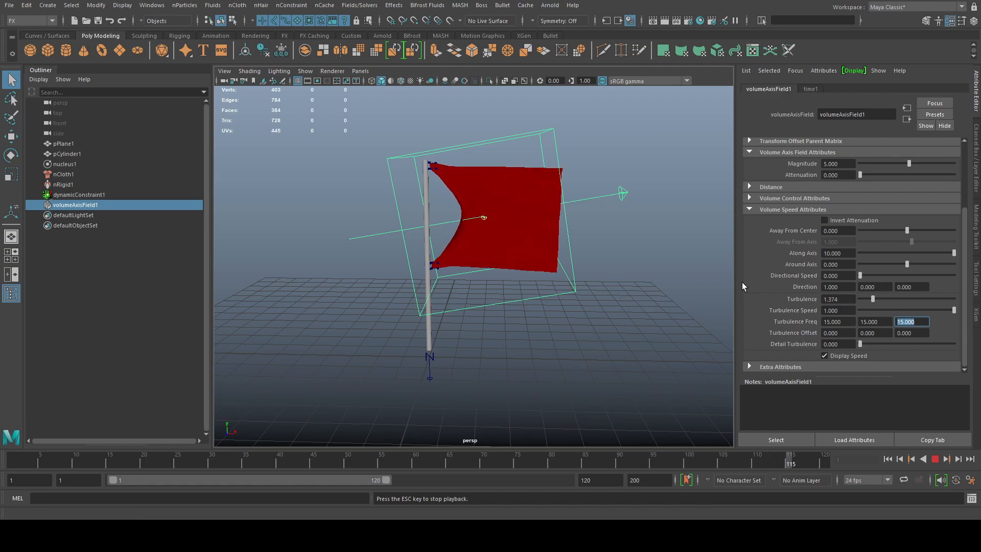
left_click(935, 458)
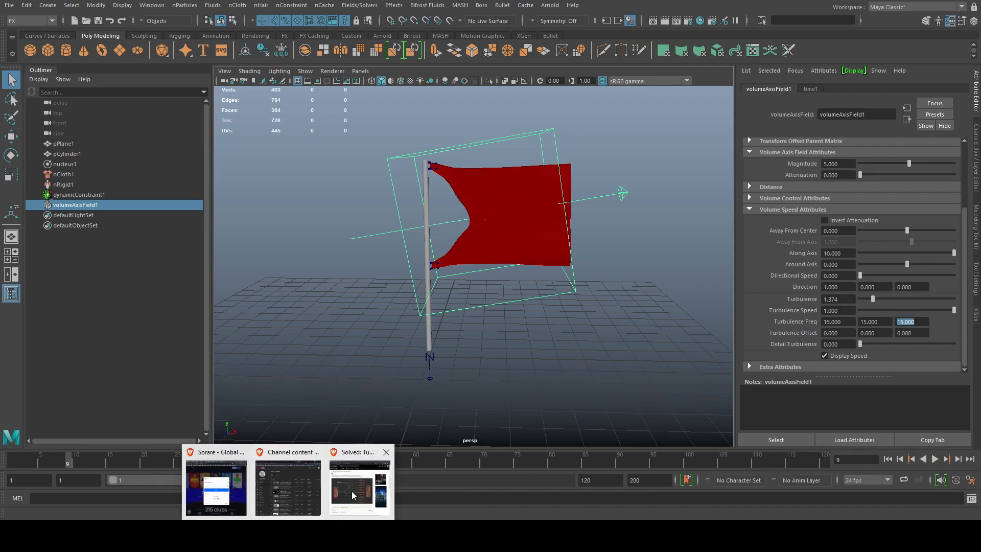
Switch to the browser, read the Autodesk forum question "Turn on/off field on ncloth", and return to Maya
left_click(363, 493)
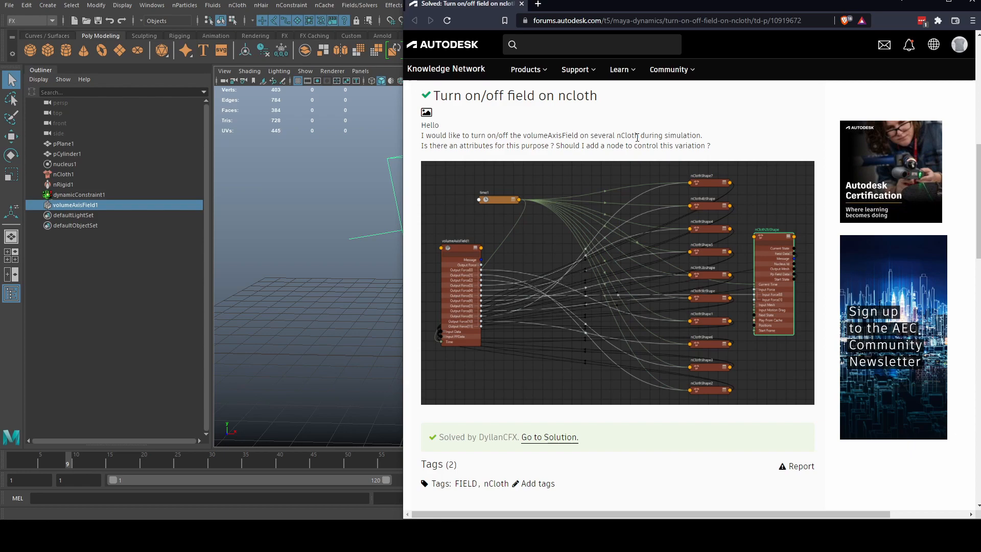
scroll(908, 45, "down", 1)
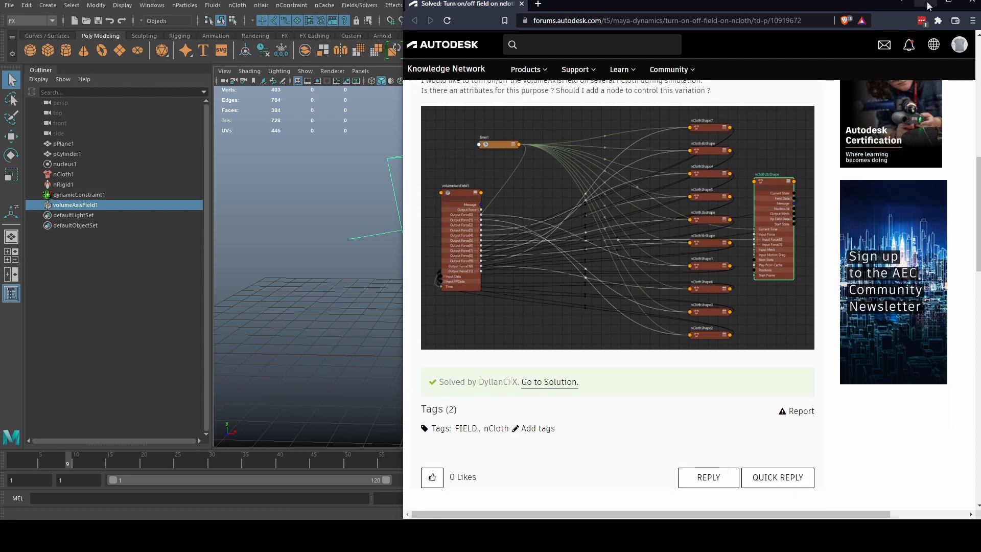
left_click(921, 6)
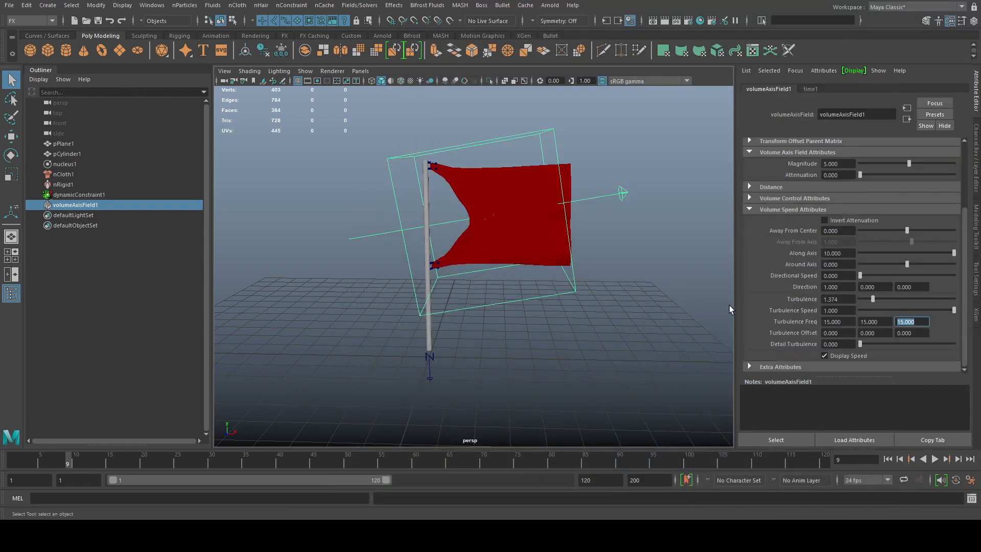
Set the volume axis field's Attenuation to 5, play the flag simulation from the first frame, and stop it
left_click_drag(964, 278, 978, 202)
left_click_drag(860, 268, 969, 272)
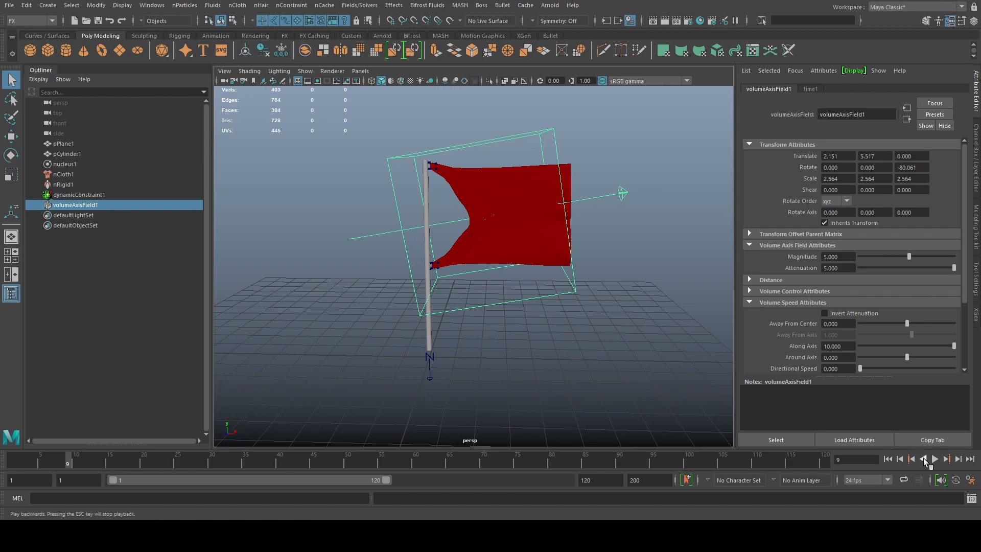
left_click(888, 459)
left_click(934, 459)
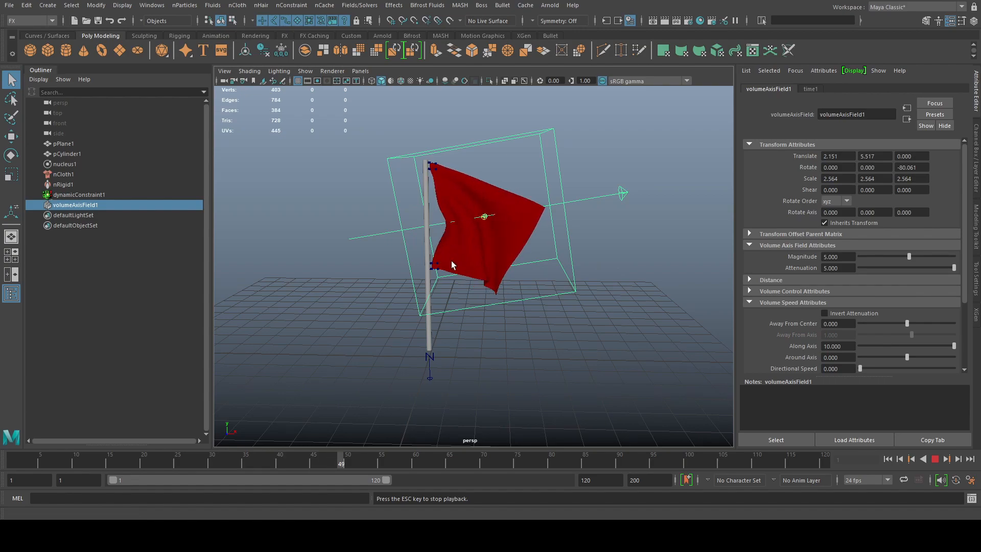
left_click(484, 221)
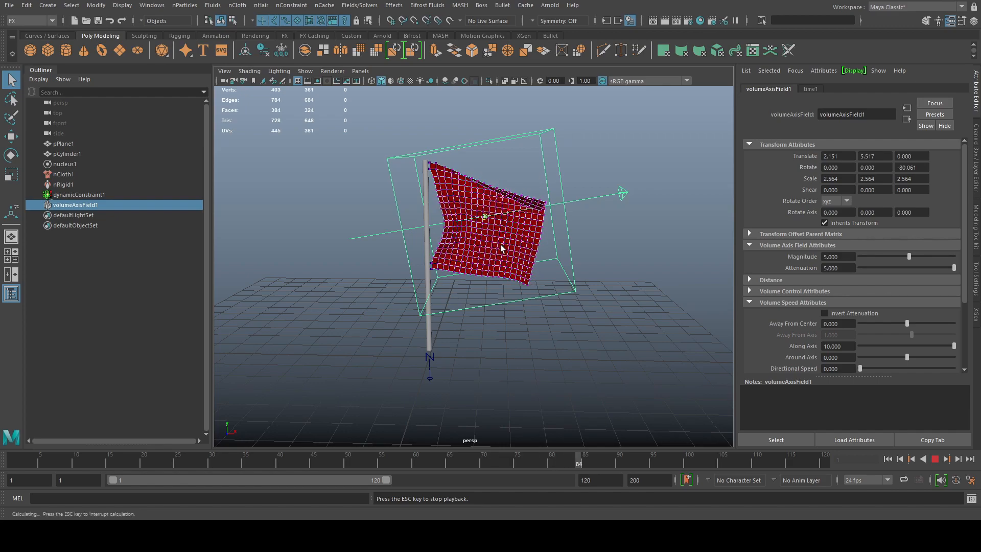
left_click(935, 459)
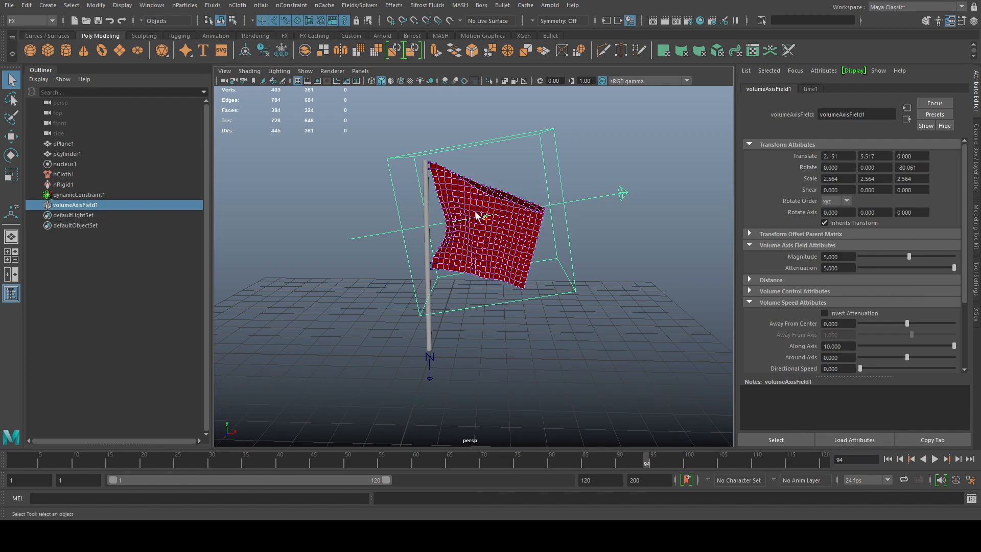
left_click(511, 170)
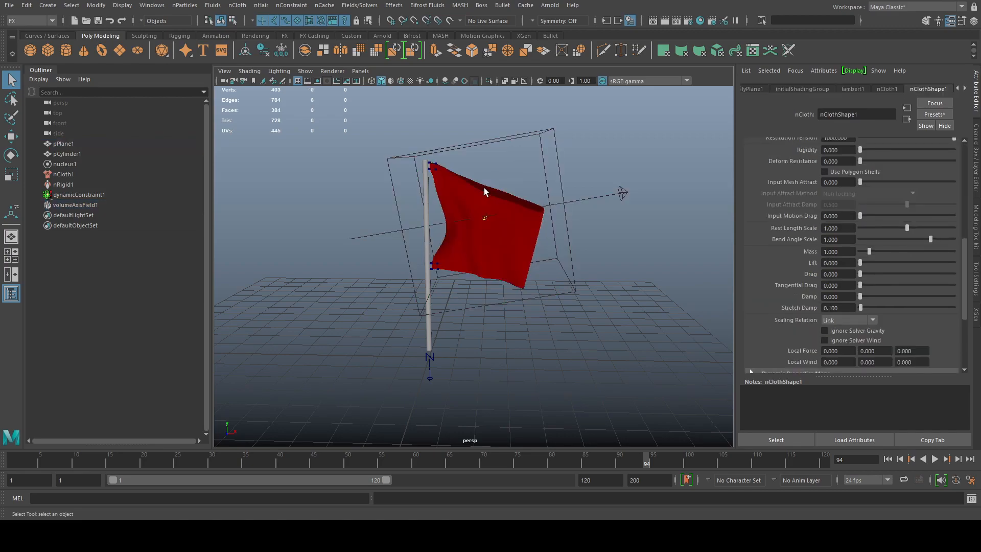
left_click(560, 178)
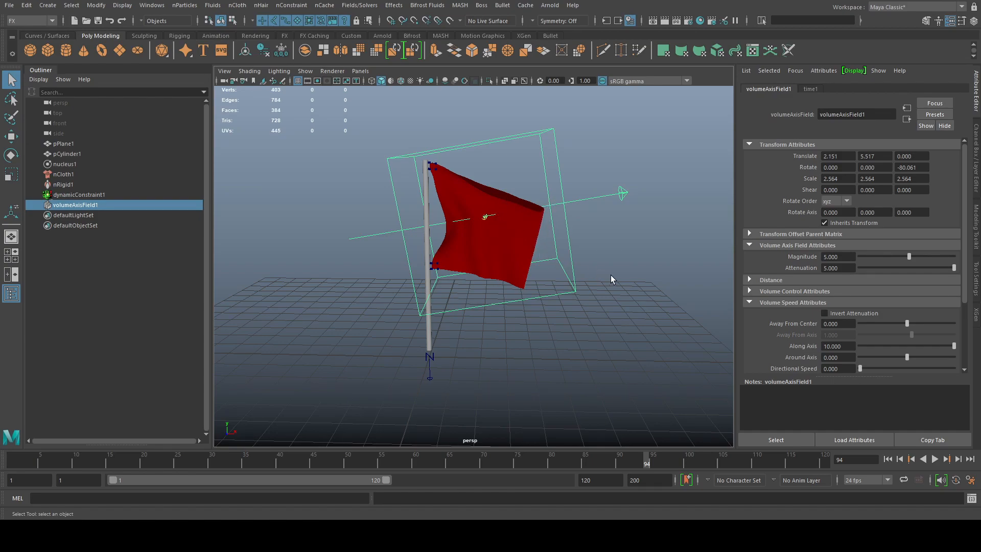
scroll(411, 278, "down", 6)
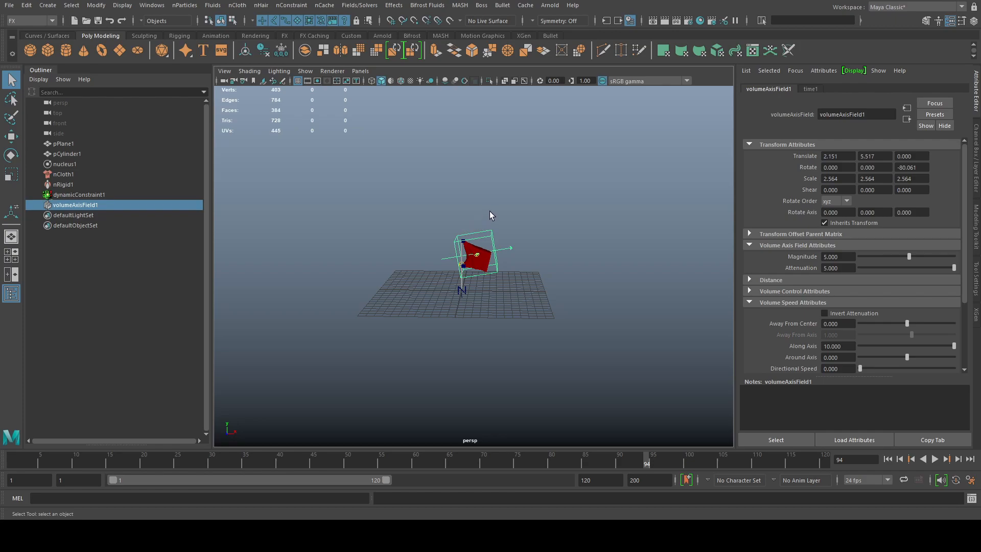
right_click_drag(486, 226, 541, 256, "alt")
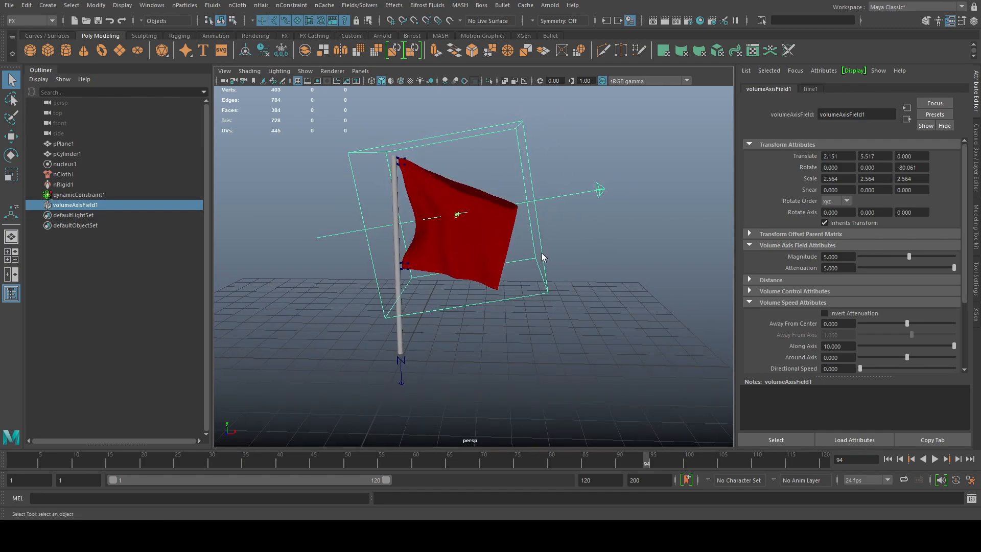
middle_click_drag(541, 253, 544, 269, "alt")
right_click_drag(544, 268, 520, 269, "alt")
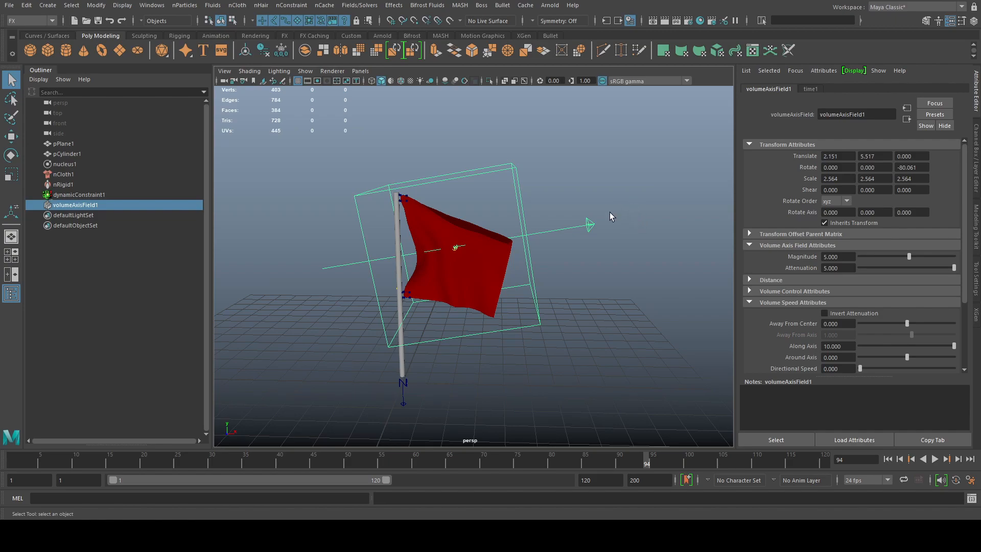
right_click_drag(633, 306, 578, 317, "alt")
left_click_drag(483, 192, 526, 226)
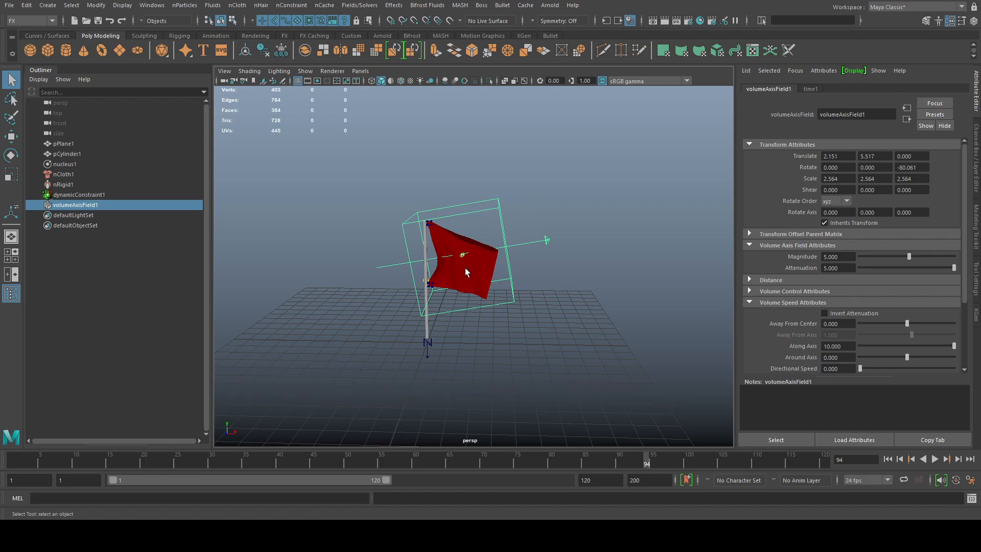
Scale the volume axis field uniformly up to about 17.28 so it extends far beyond the flag and grid
left_click(466, 271)
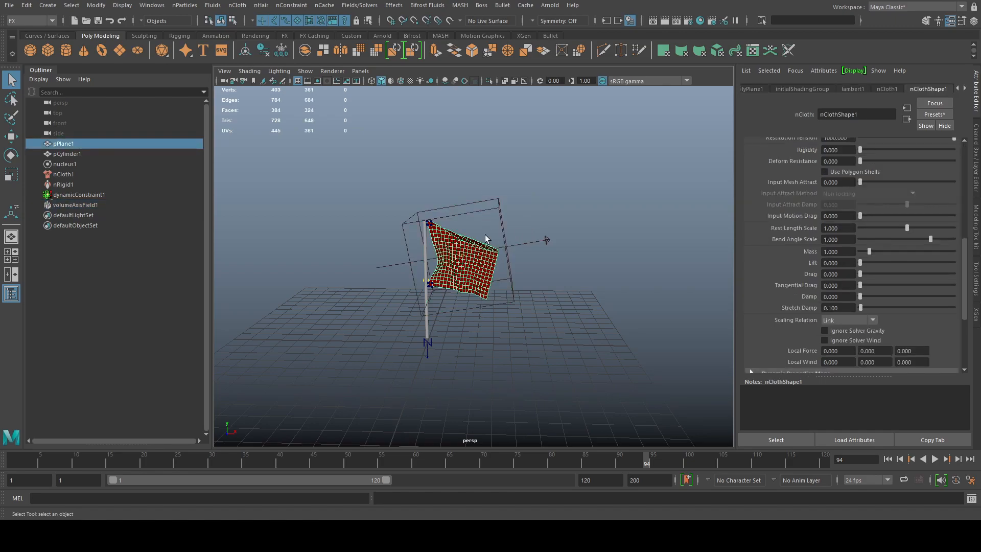
left_click(513, 236)
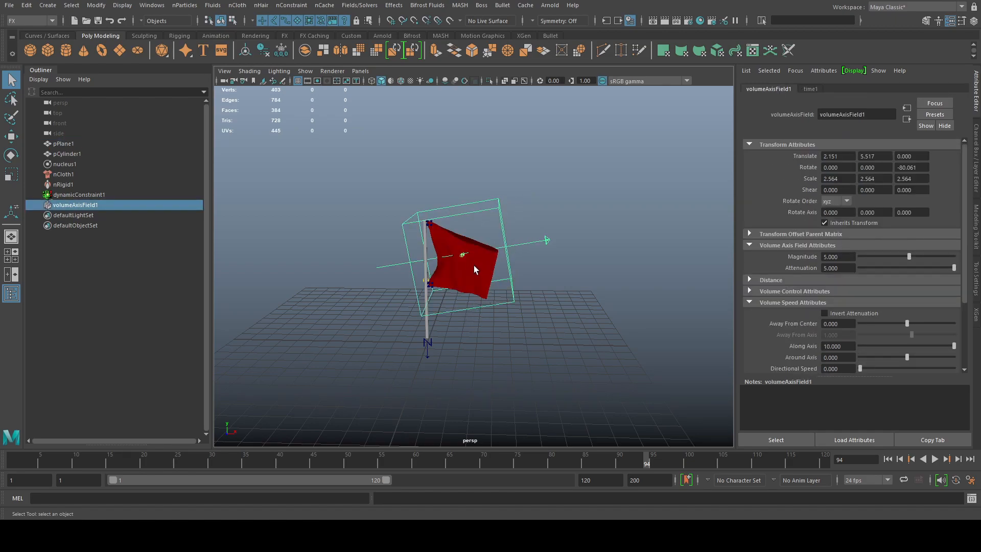
key("r")
right_click_drag(565, 294, 455, 304, "alt")
left_click_drag(455, 302, 462, 330, "alt")
left_click_drag(467, 279, 654, 257)
right_click_drag(601, 287, 412, 313, "alt")
left_click_drag(412, 314, 424, 288, "alt")
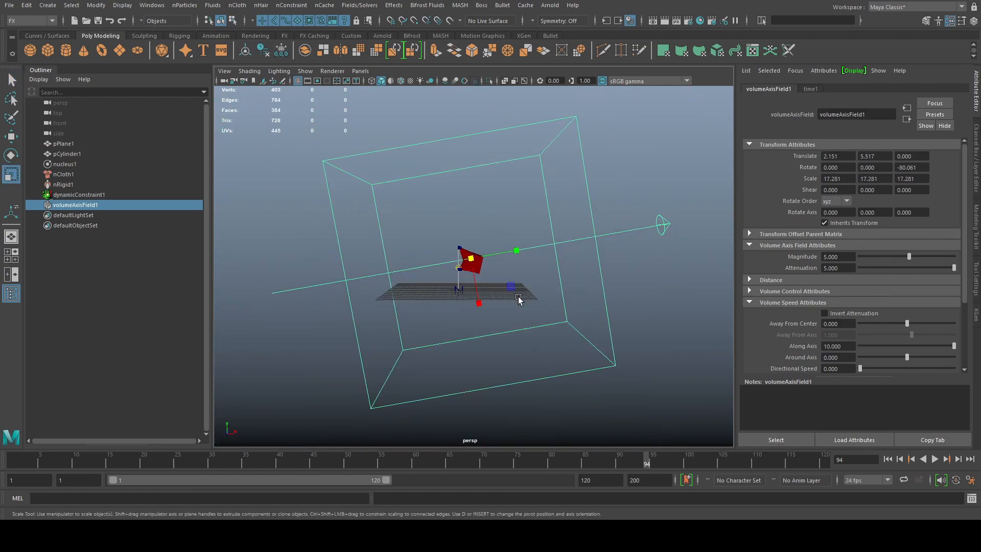
key("ctrl+z")
right_click_drag(725, 311, 572, 326, "alt")
left_click_drag(572, 326, 566, 309, "alt")
key("q")
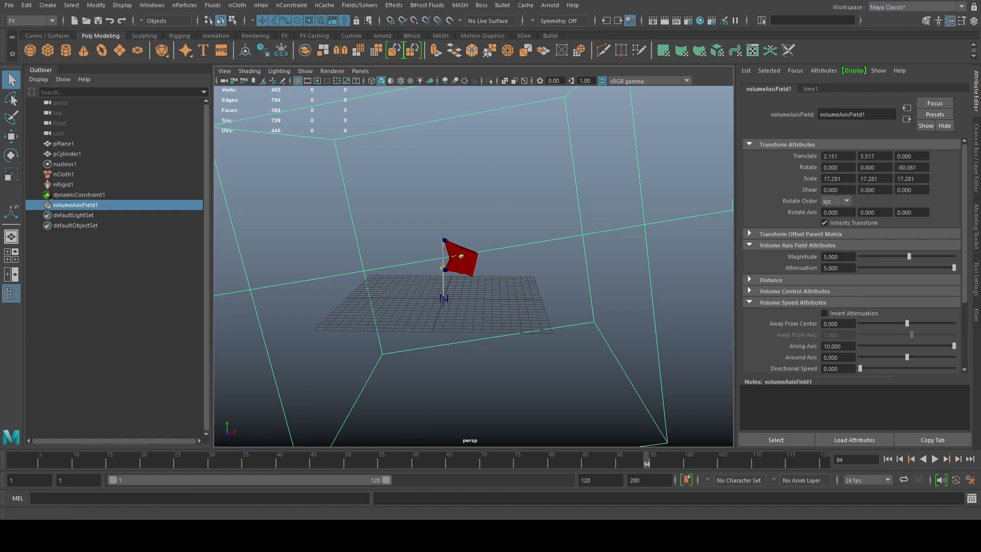
Switch to the browser, examine the node graph image in the forum question about turning the field on and off, and return to Maya
left_click(290, 534)
left_click(343, 504)
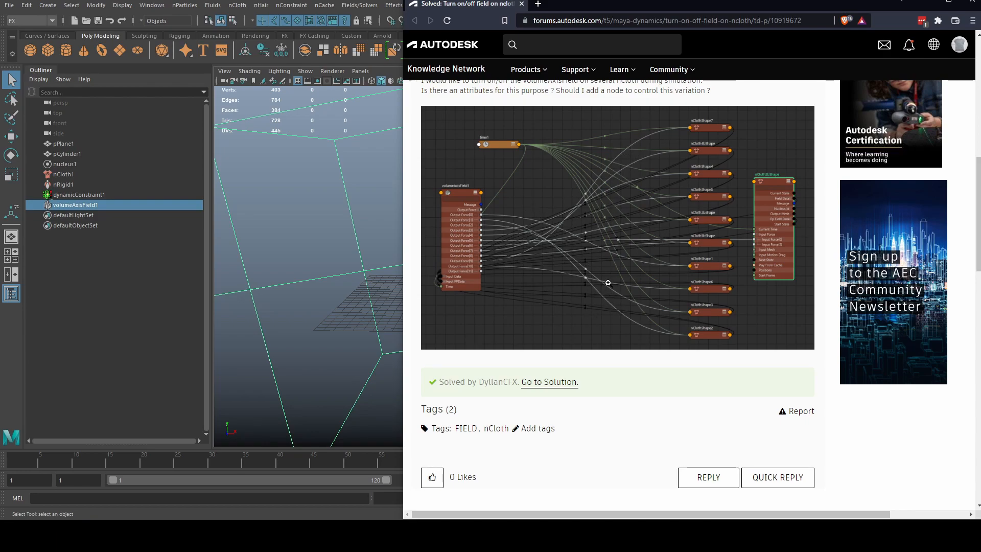
left_click(924, 4)
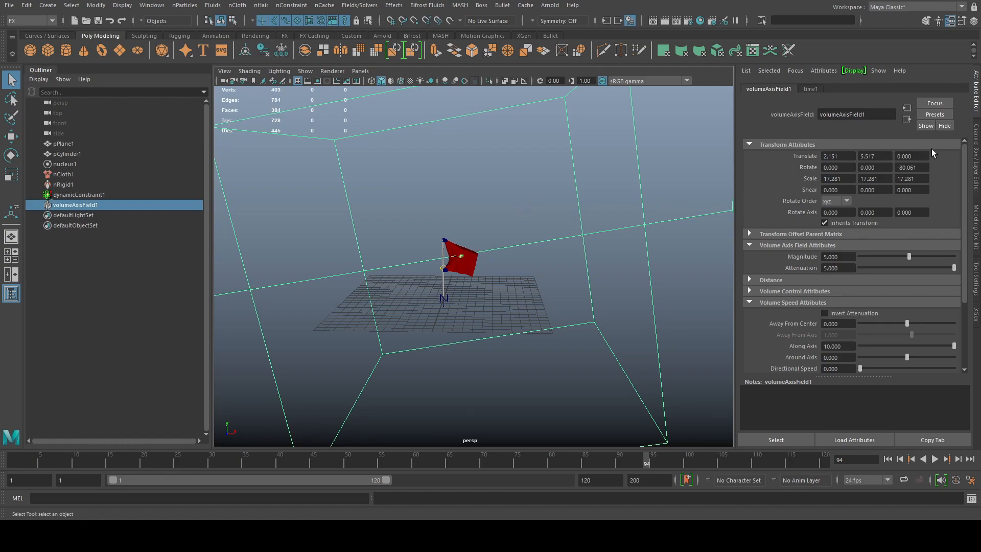
Examine the volume axis field's channel values and its extent around the flag, and return to its full attributes
left_click(977, 161)
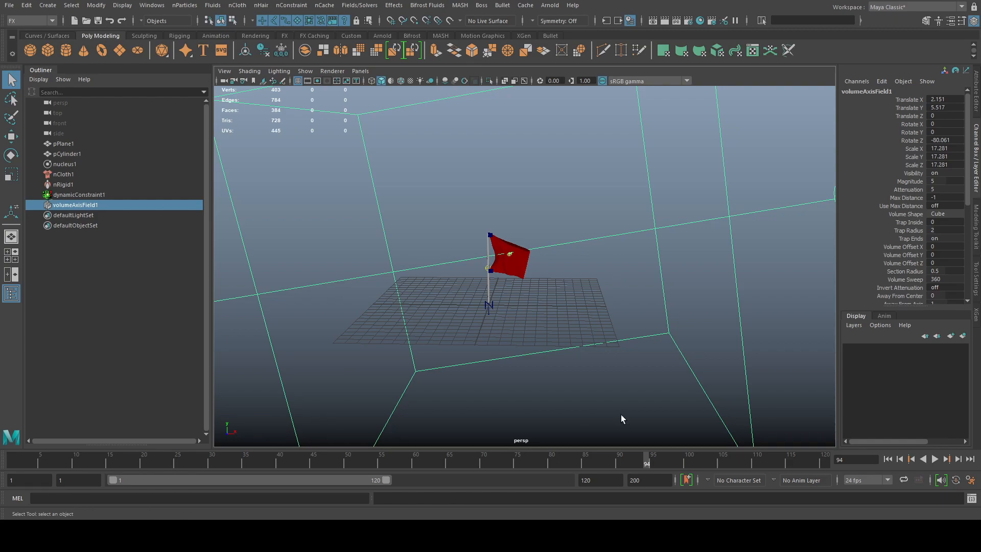
right_click_drag(624, 314, 556, 303, "alt")
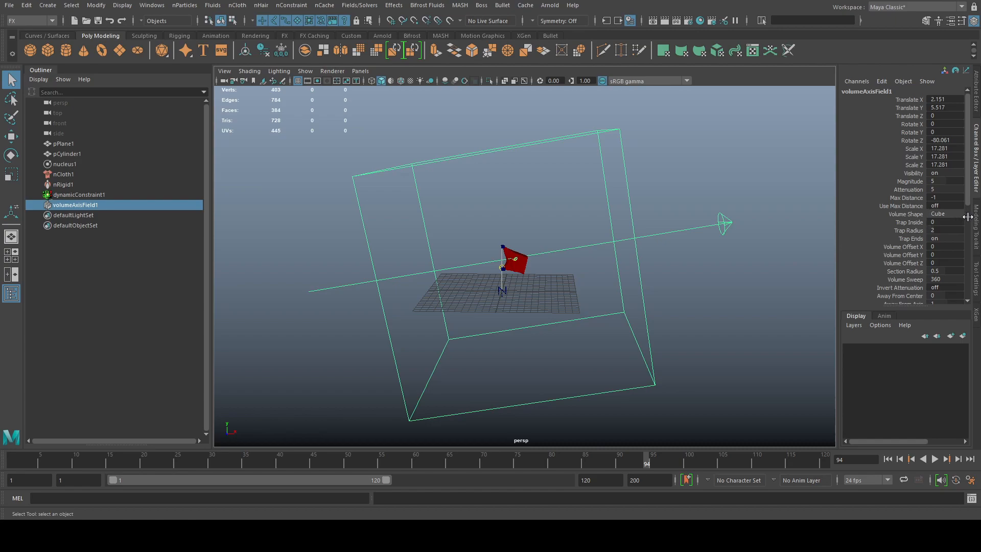
left_click(973, 105)
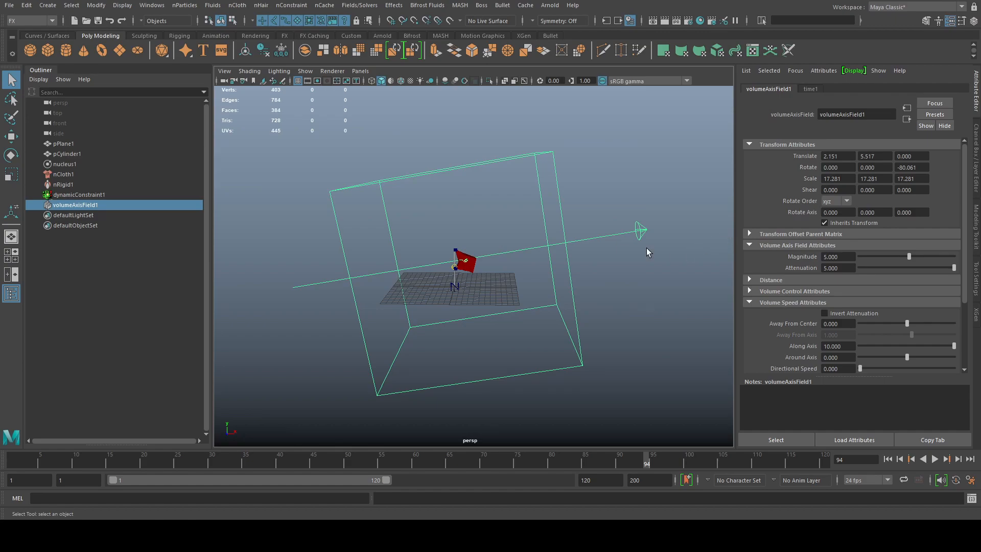
Select the flag plane to bring up its nClothShape1 dynamic properties, keeping the whole volume axis field in view
left_click(469, 266)
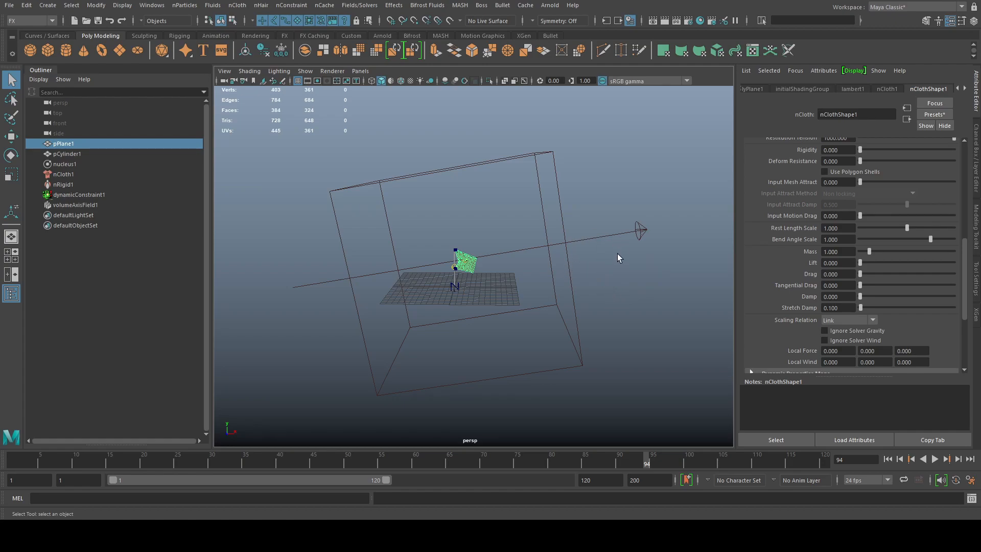
left_click_drag(523, 284, 528, 294, "alt")
right_click_drag(528, 293, 551, 292, "alt")
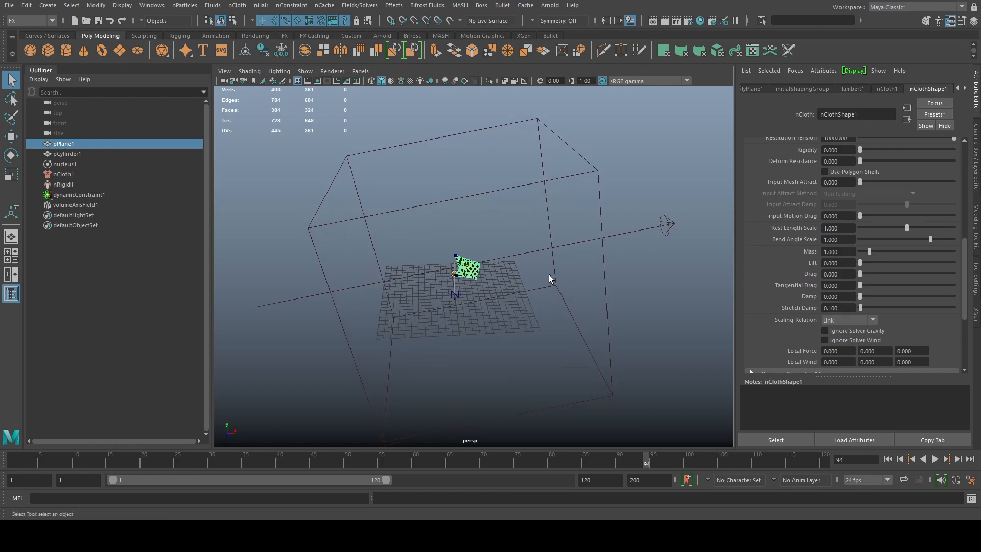